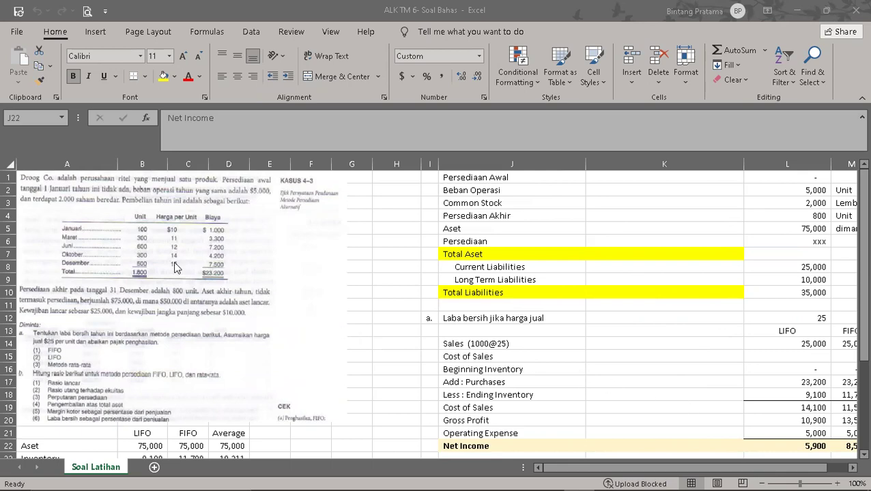
Stretch the case-problem picture horizontally so it extends to about the end of column G.
scroll(251, 280, down, 3)
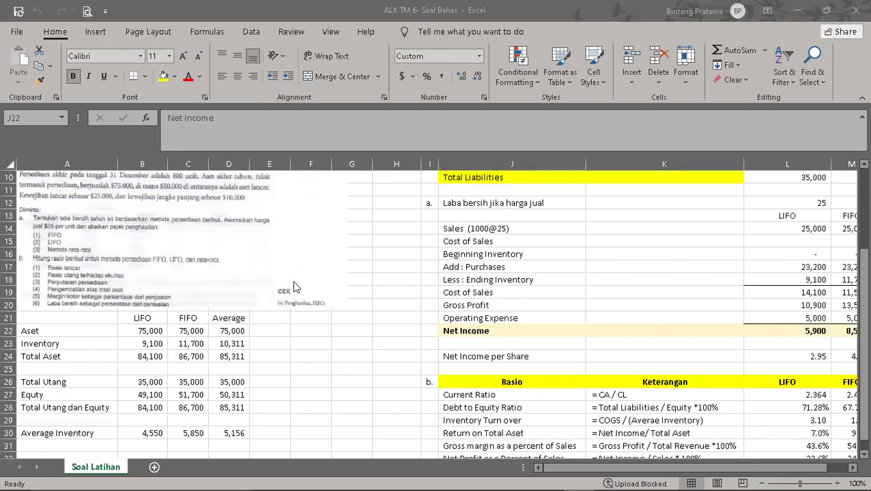
scroll(575, 245, down, 2)
scroll(600, 254, up, 5)
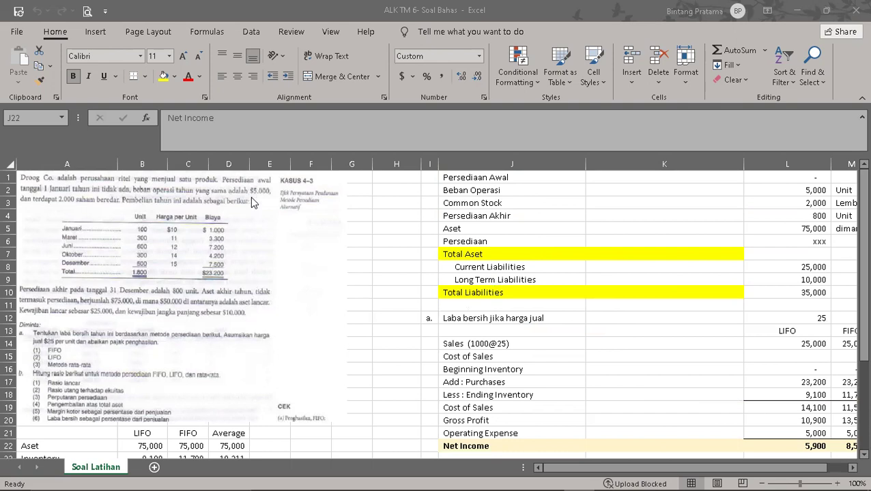
click(247, 244)
drag(346, 295, 369, 309)
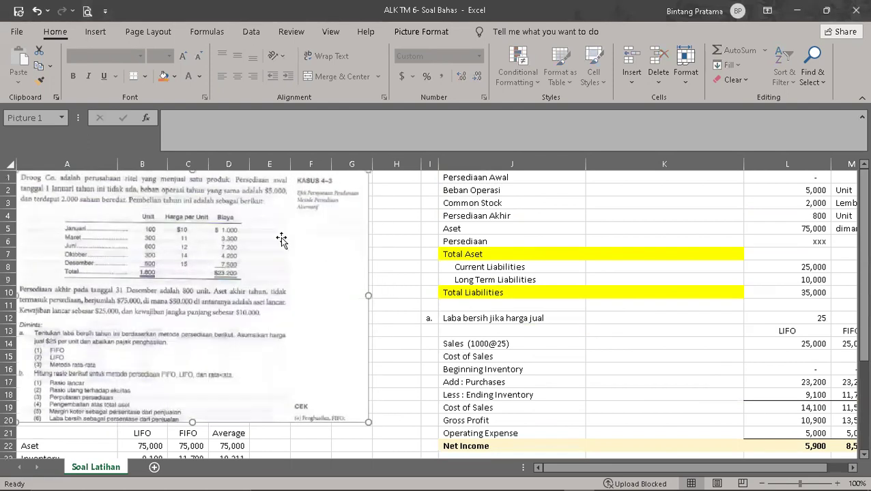
click(394, 241)
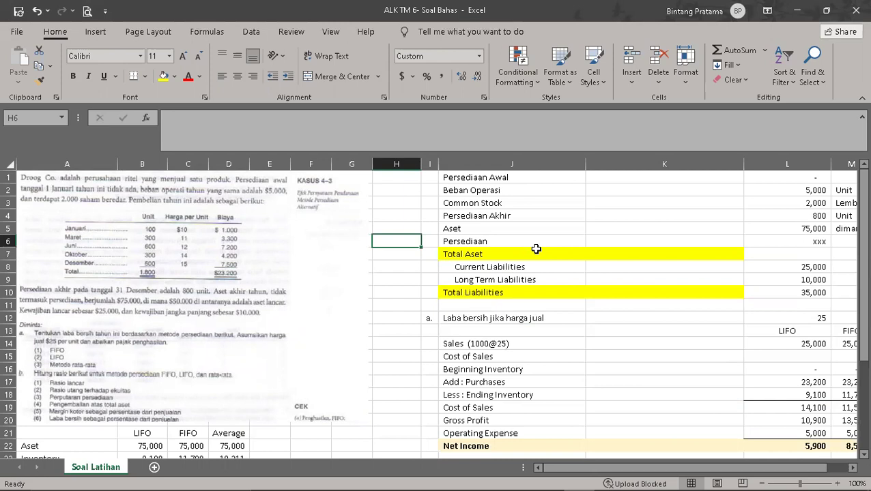
Read through the Droog Co. case text and its questions alongside the LIFO, FIFO and average solution tables.
scroll(535, 249, down, 1)
scroll(320, 234, up, 1)
scroll(232, 281, down, 2)
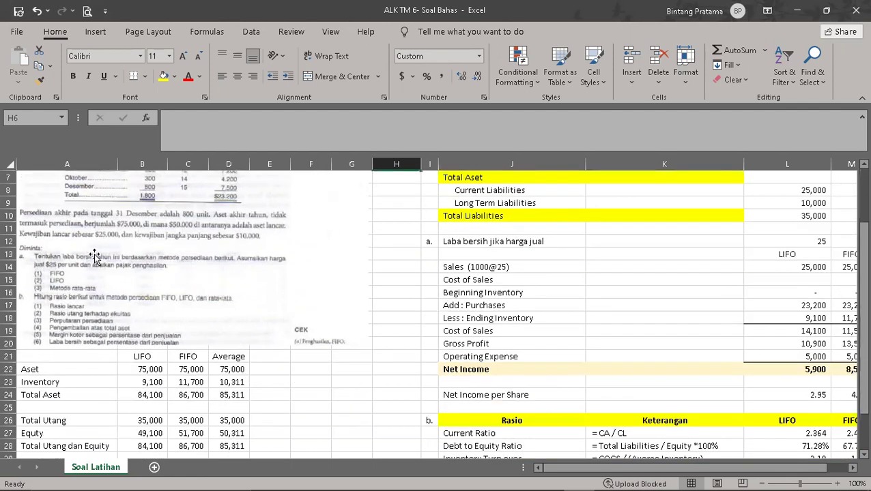
scroll(127, 254, up, 2)
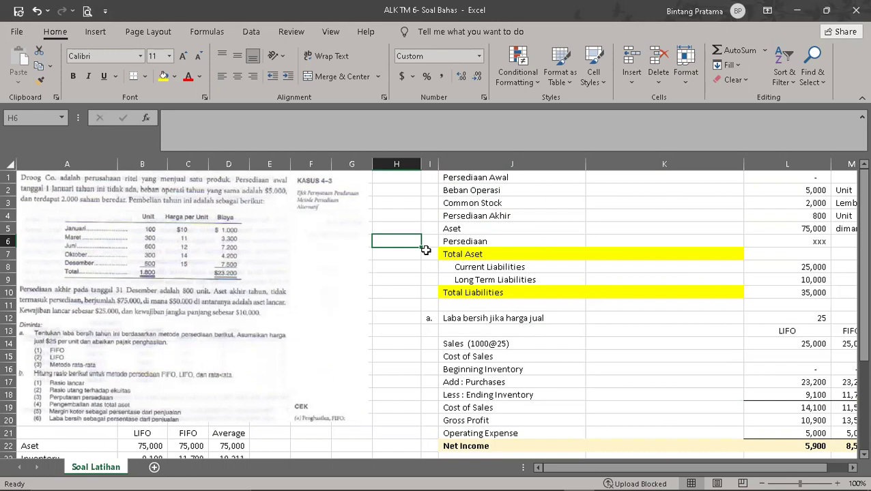
scroll(332, 253, down, 2)
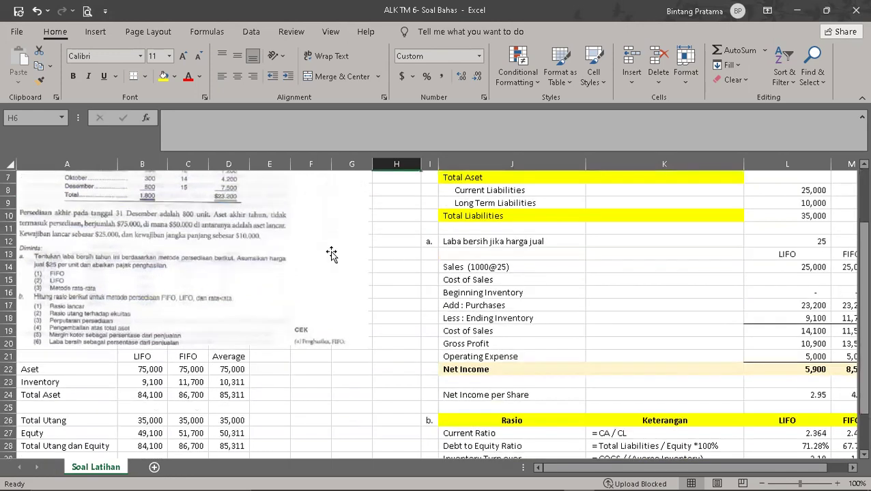
scroll(332, 254, up, 2)
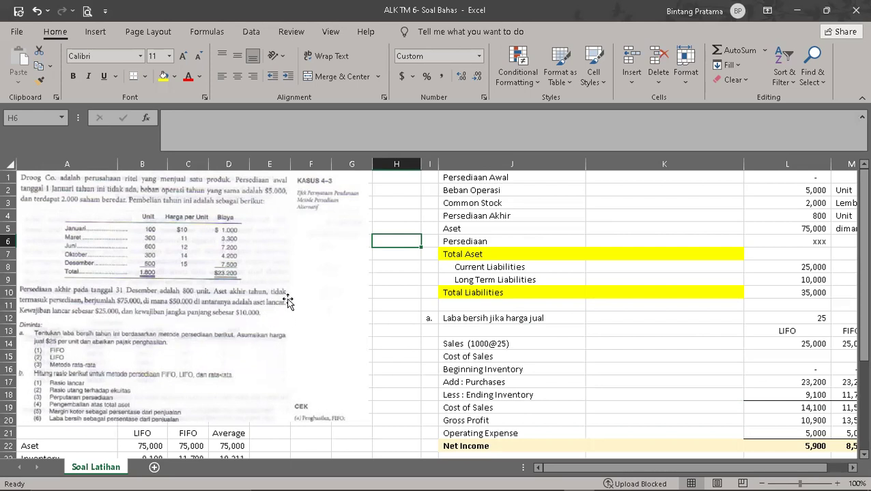
scroll(154, 310, down, 2)
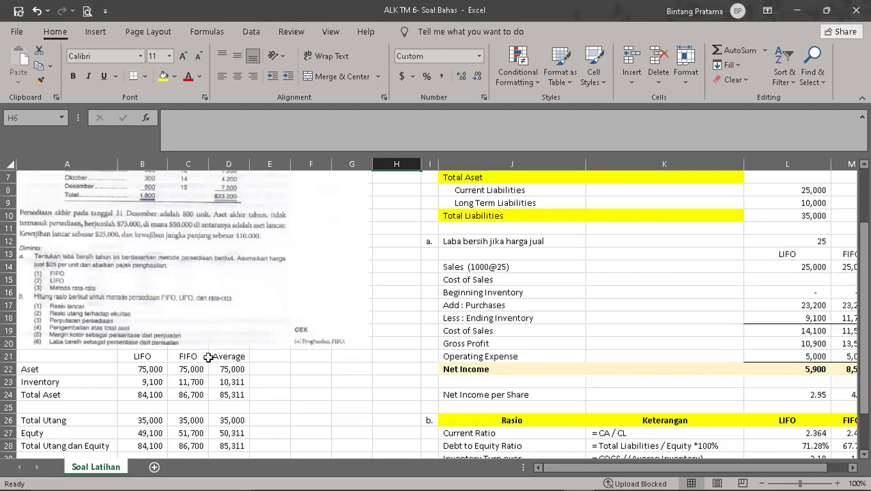
scroll(348, 369, down, 4)
scroll(410, 348, up, 6)
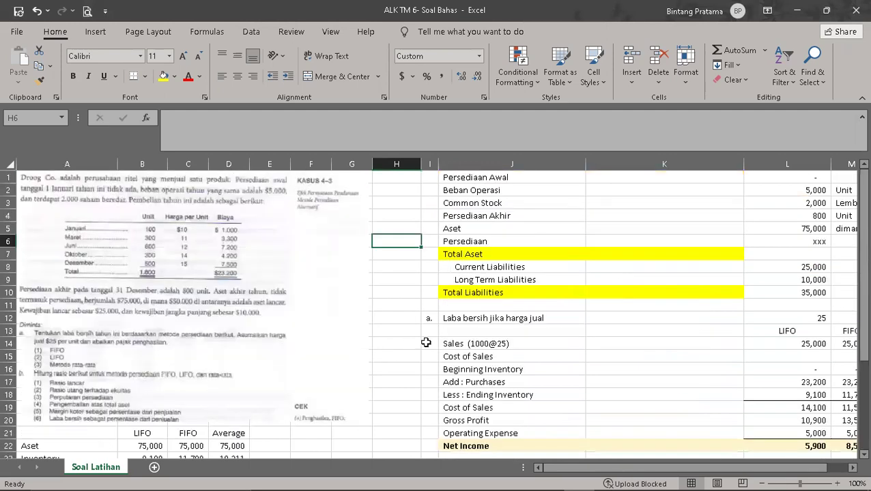
Append the English translation "( Operating expense )" to the Beban Operasi label in J2.
drag(565, 468, 594, 475)
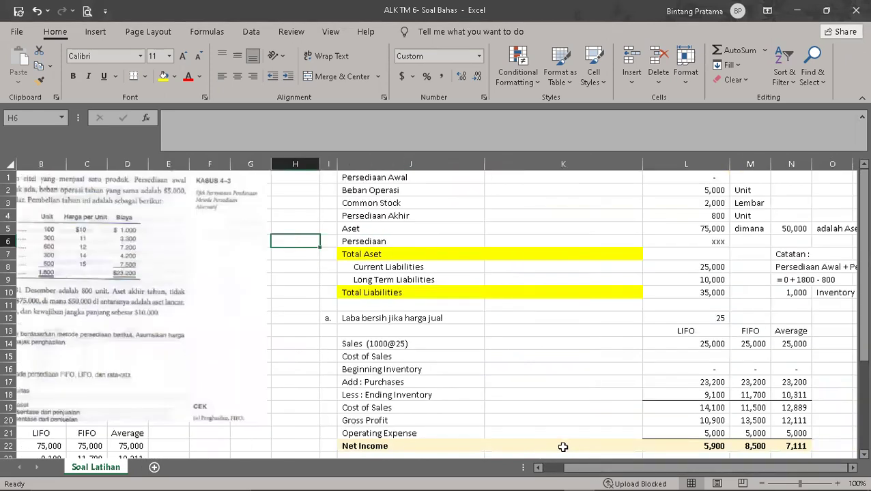
click(356, 177)
click(709, 178)
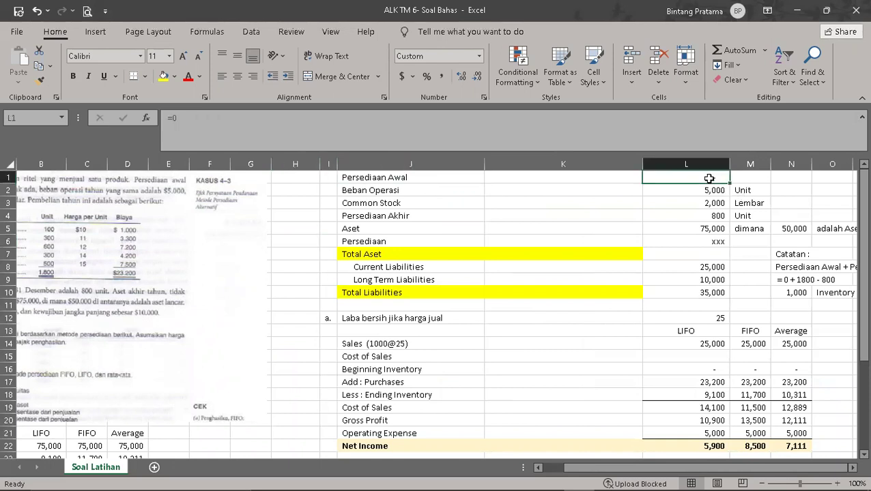
click(411, 189)
double_click(411, 190)
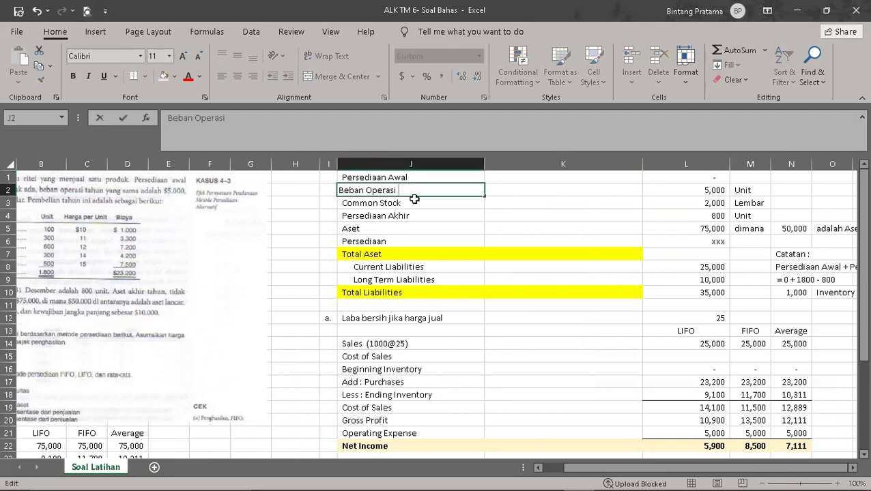
text(( Operating expense)
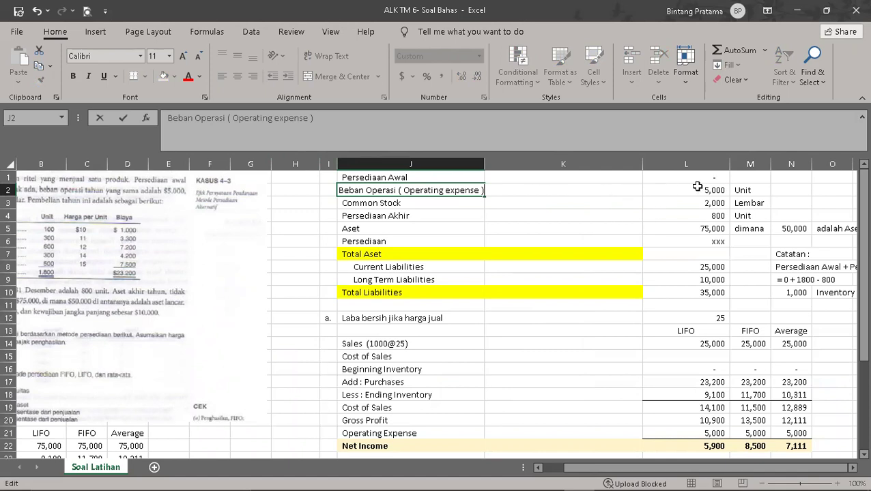
Clear the "Unit" text in M2 beside the operating expense amount.
click(749, 192)
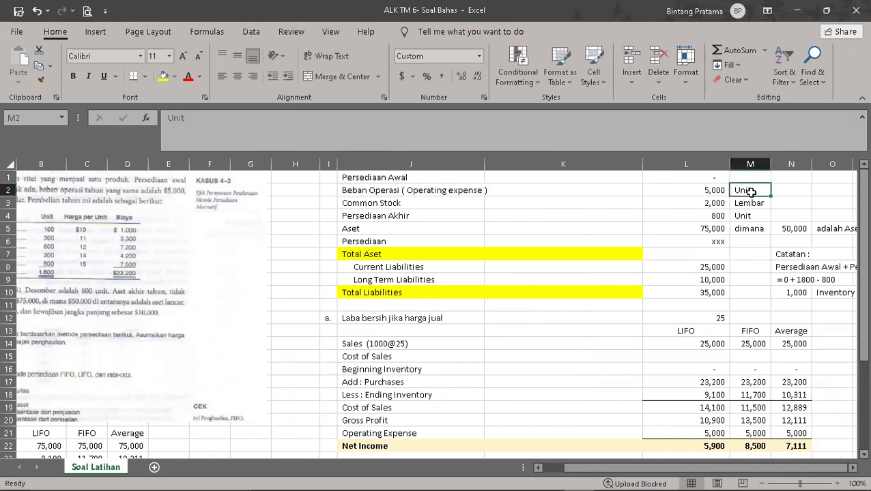
key(BackSpace)
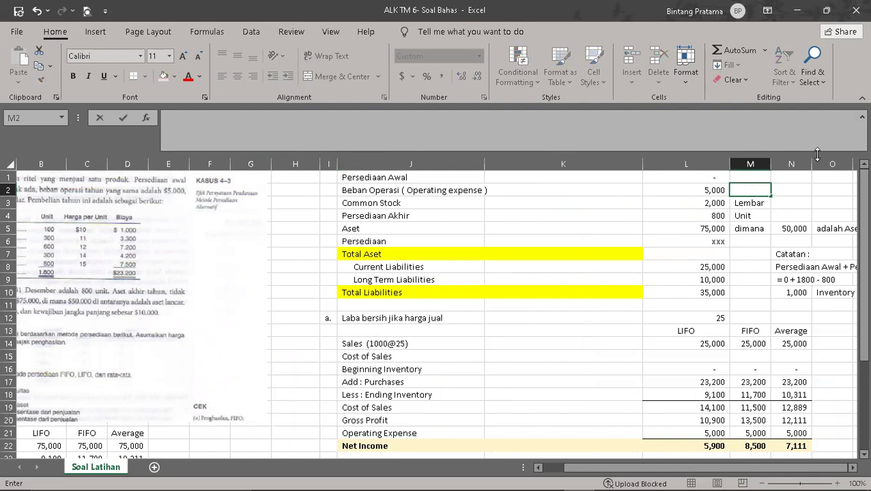
click(653, 213)
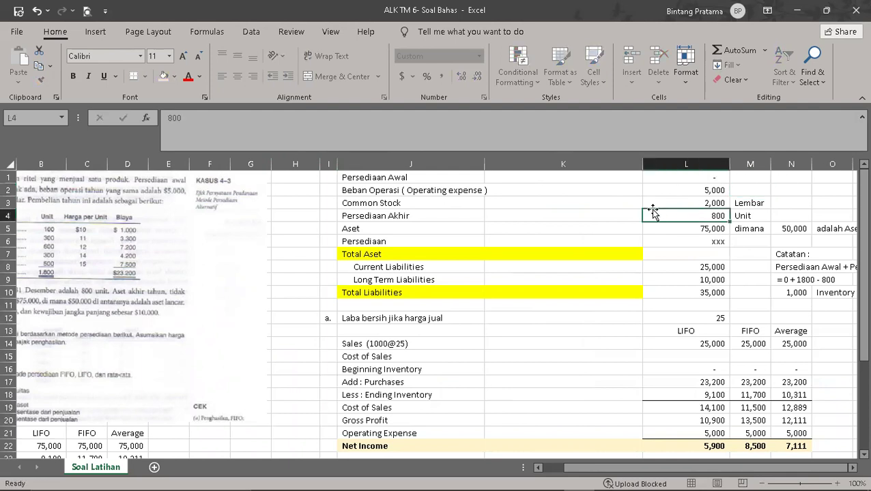
Add "( 31 Dec )" to the Persediaan Akhir label in J4 and "( 1 Jan )" to the Persediaan Awal label in J1.
click(359, 204)
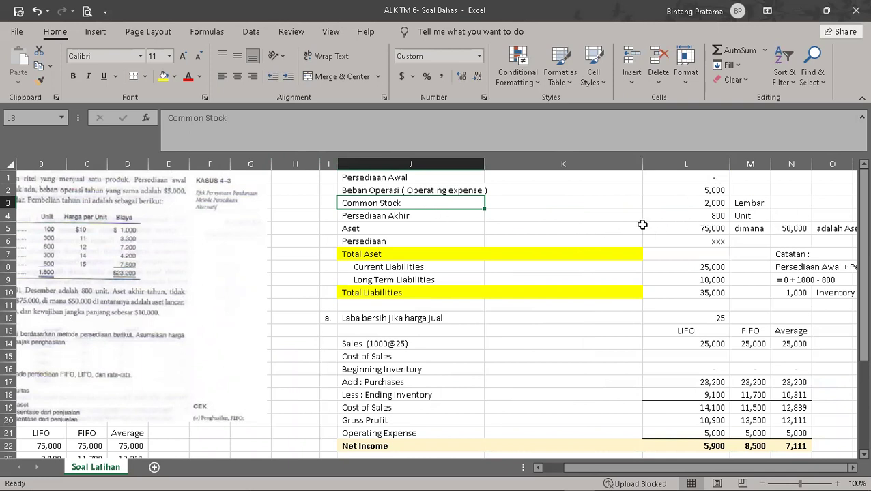
click(428, 216)
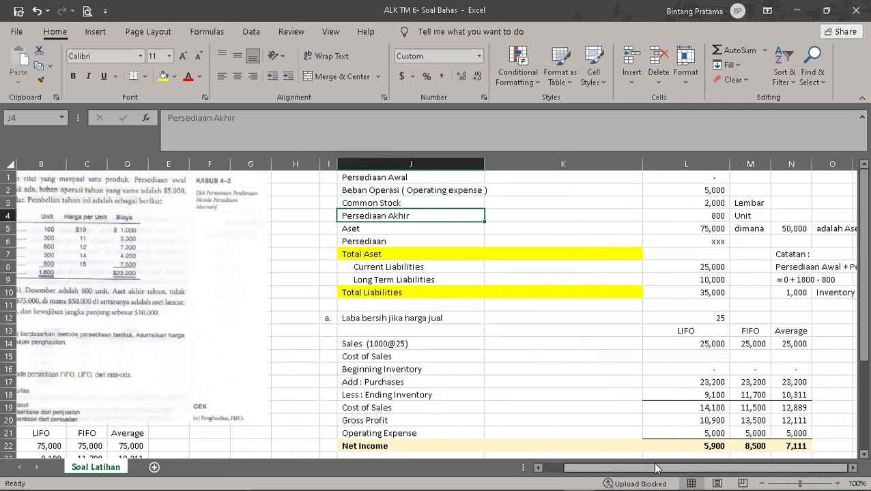
drag(655, 468, 636, 468)
double_click(523, 212)
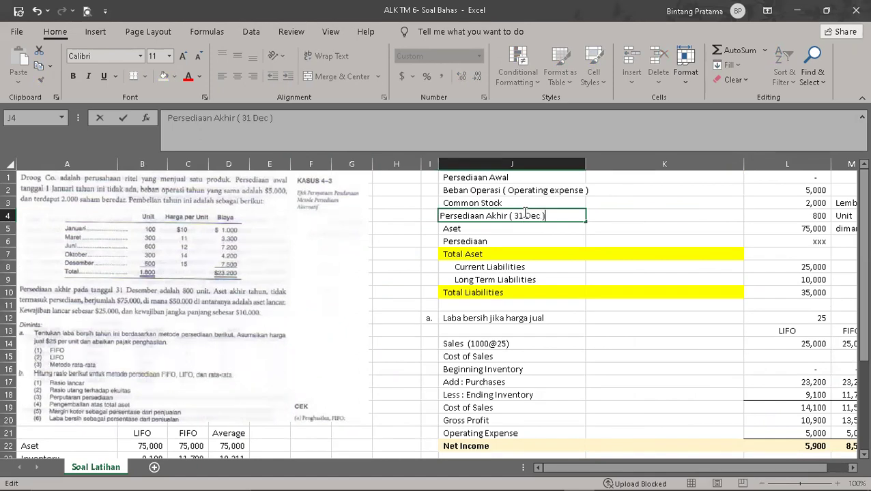
click(535, 177)
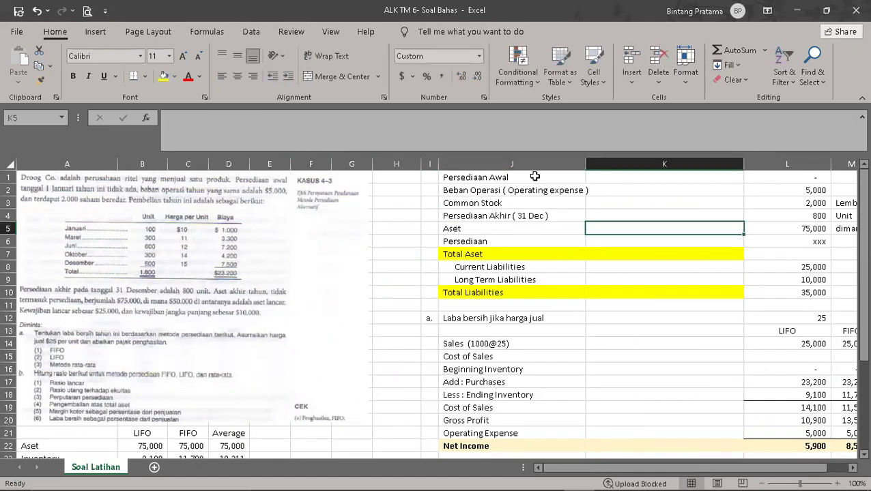
double_click(535, 177)
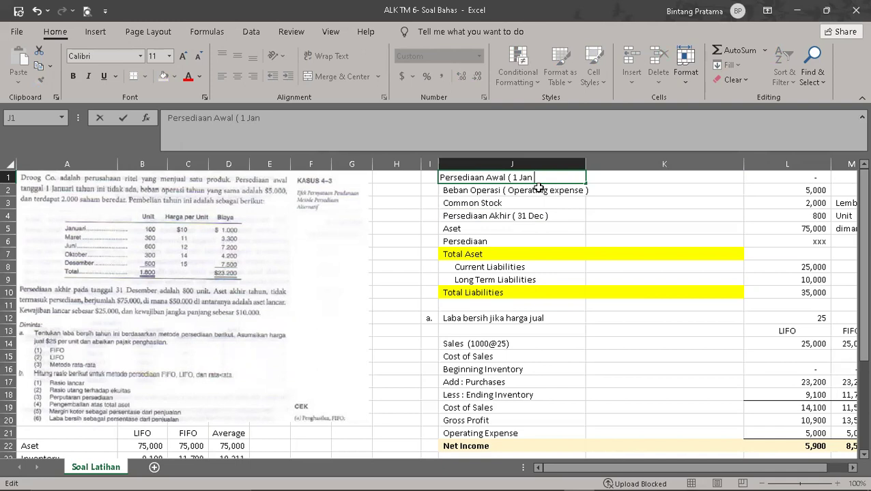
click(625, 217)
Append "( Inventory )" to the Persediaan label in J6.
drag(713, 468, 741, 470)
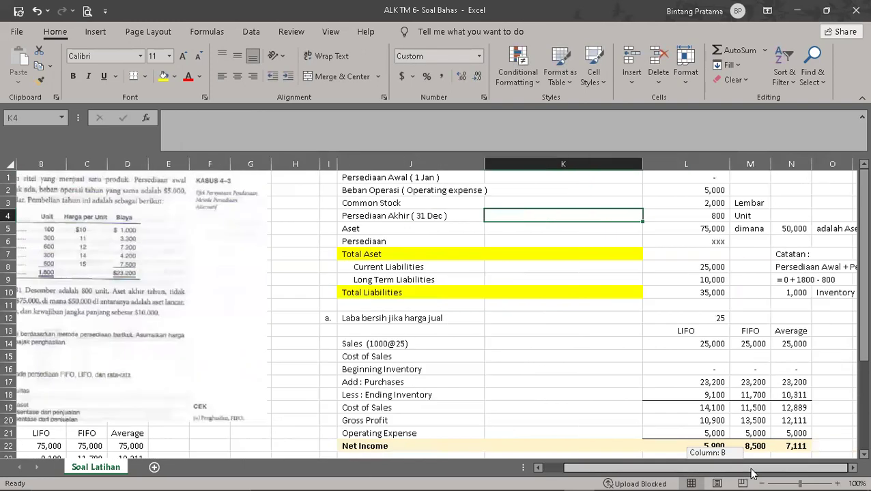
click(353, 228)
click(712, 228)
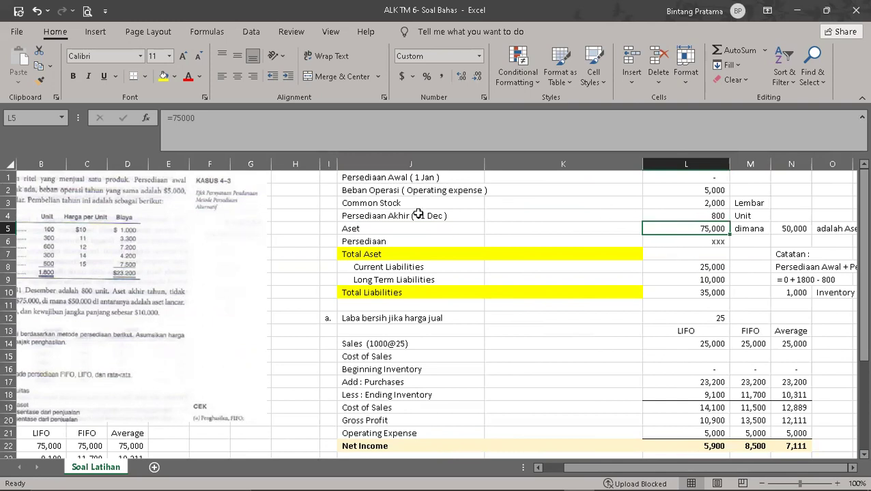
click(397, 239)
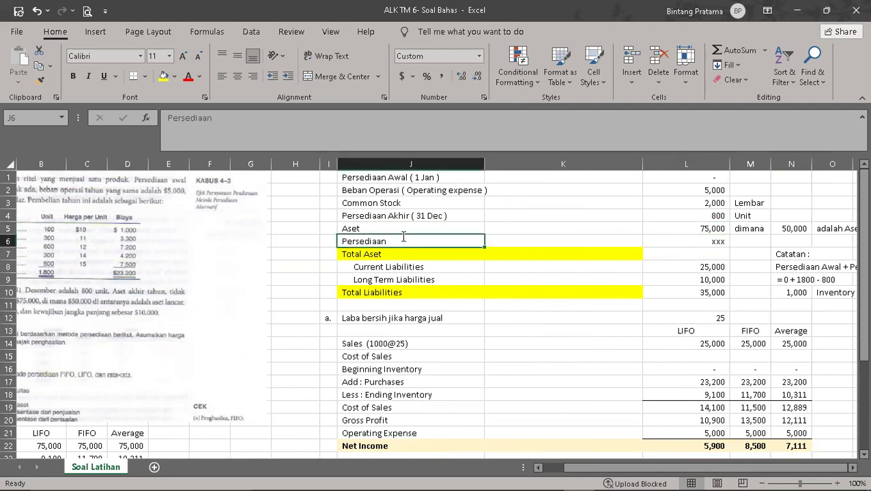
double_click(403, 238)
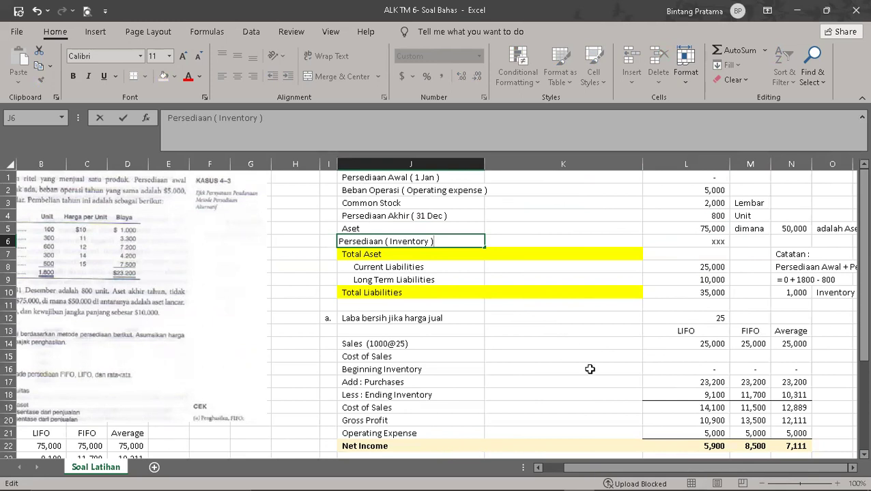
click(785, 263)
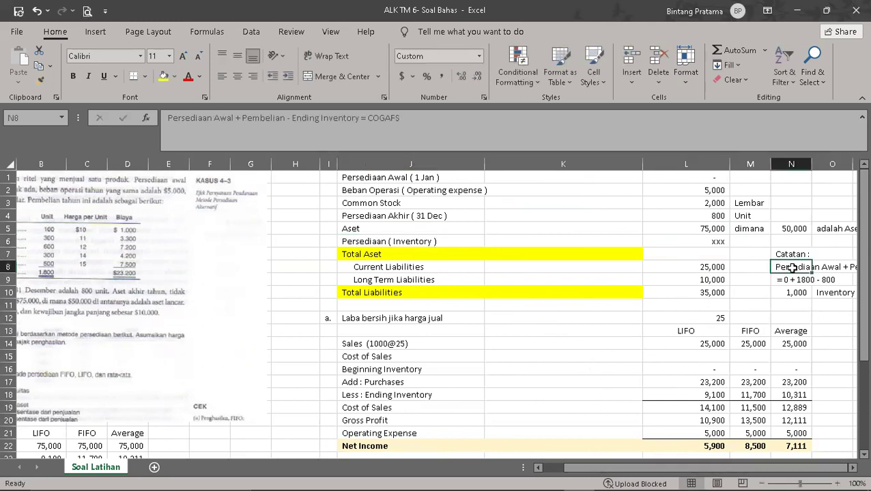
Examine the Aset row's note in row 5 about the portion that is current assets.
click(775, 230)
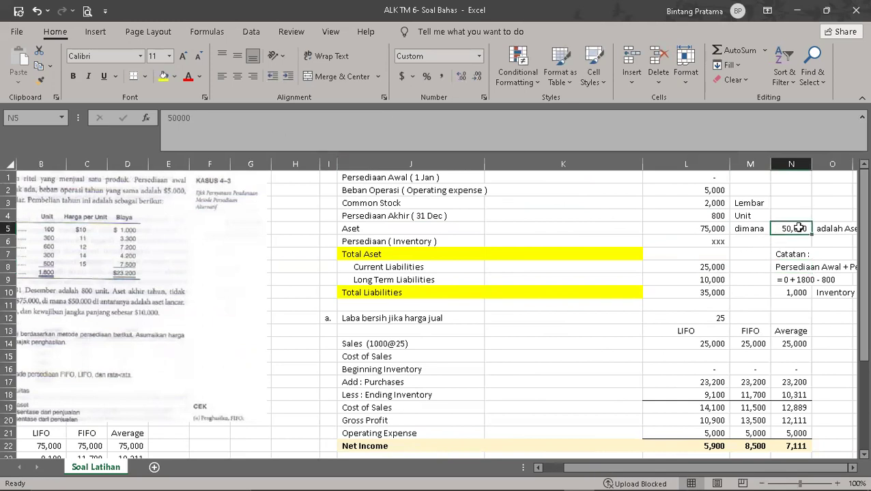
key(Right)
key(Right)
key(Right)
key(Right)
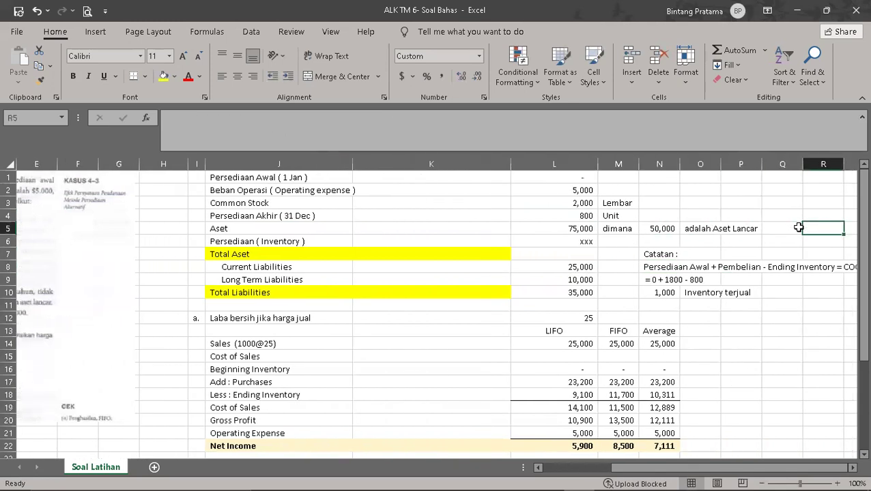
key(Left)
key(Left)
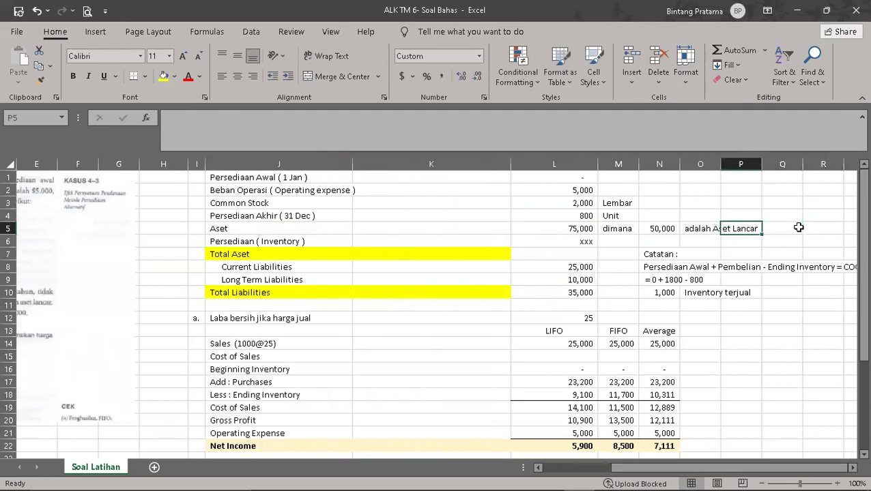
key(Left)
key(Left)
key(Left)
key(Left)
key(Left)
key(Left)
key(Left)
key(Left)
key(Left)
key(Left)
key(Left)
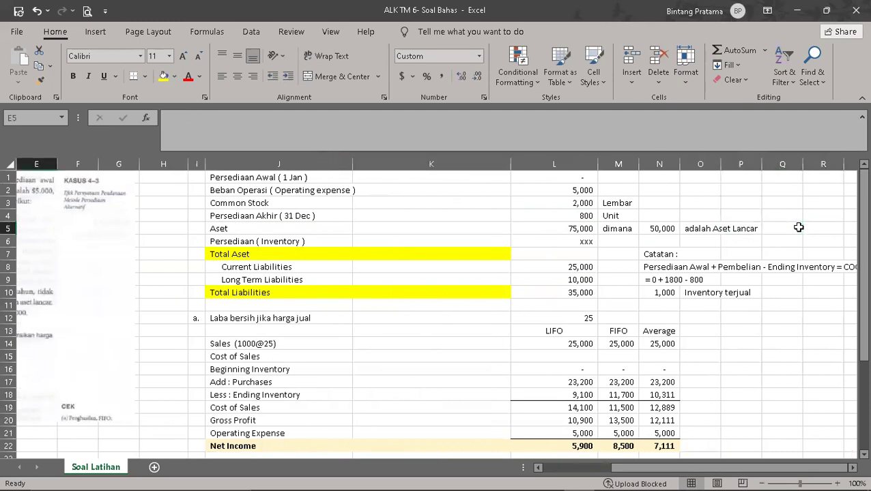
Enter the placeholder XXX for Total Aset in L7 and right-align it.
click(575, 256)
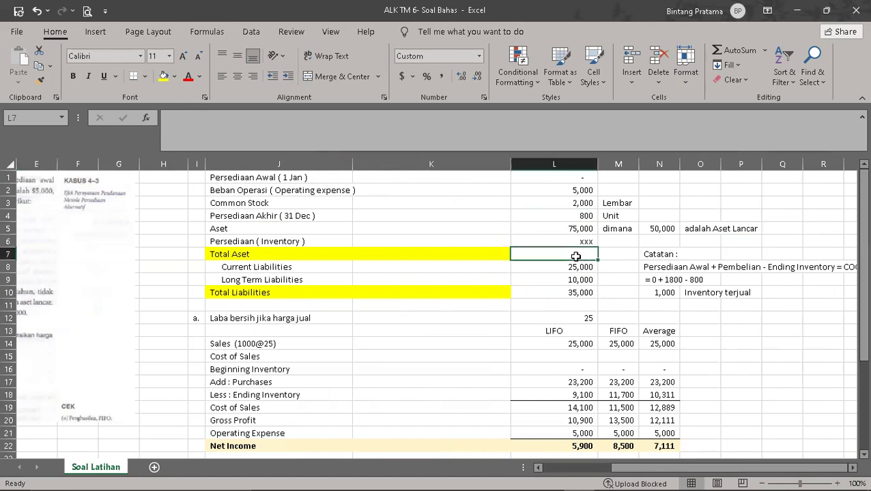
text(=)
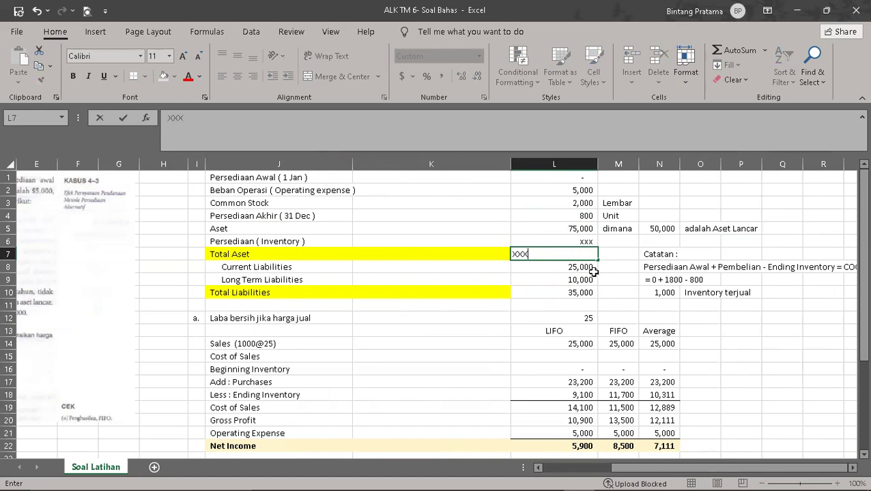
key(Escape)
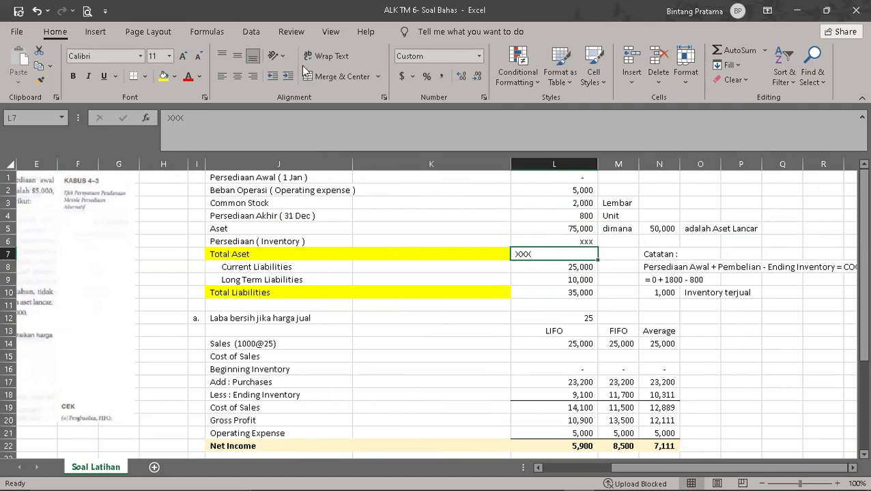
click(288, 76)
click(255, 73)
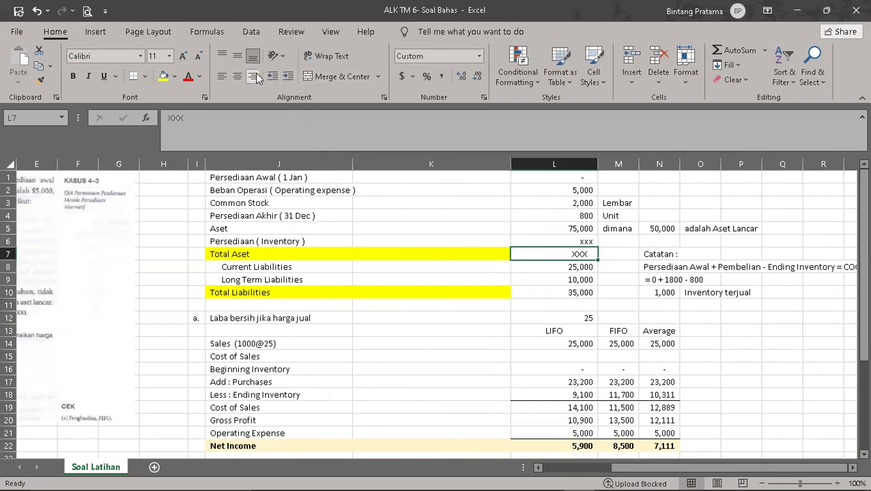
Examine the current, long-term and total liabilities in rows 8 to 10 against the case text and the ratio tables.
click(334, 269)
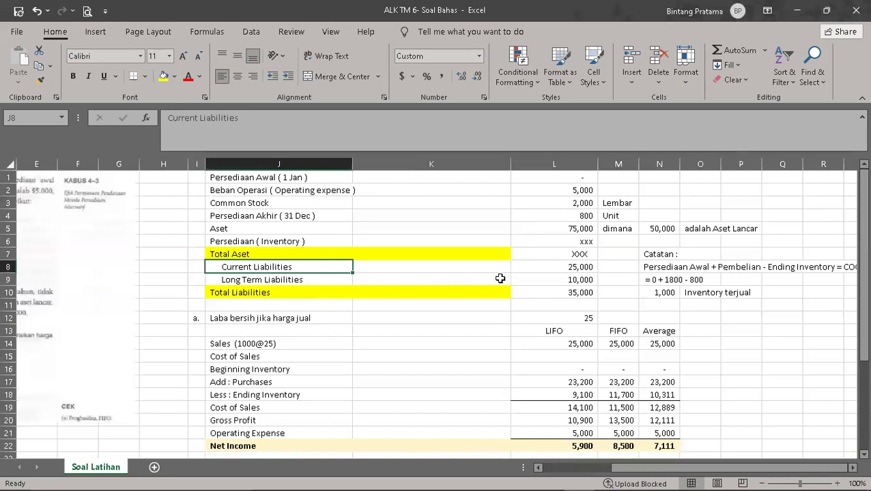
click(589, 267)
click(342, 281)
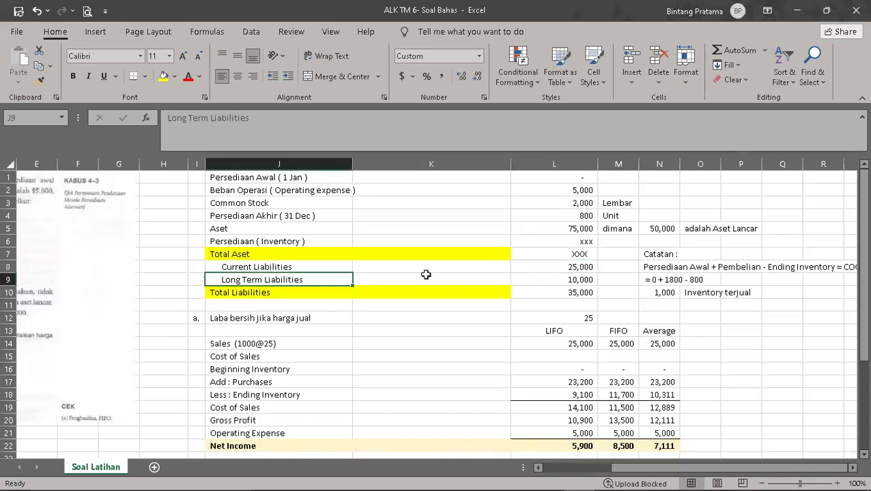
click(557, 283)
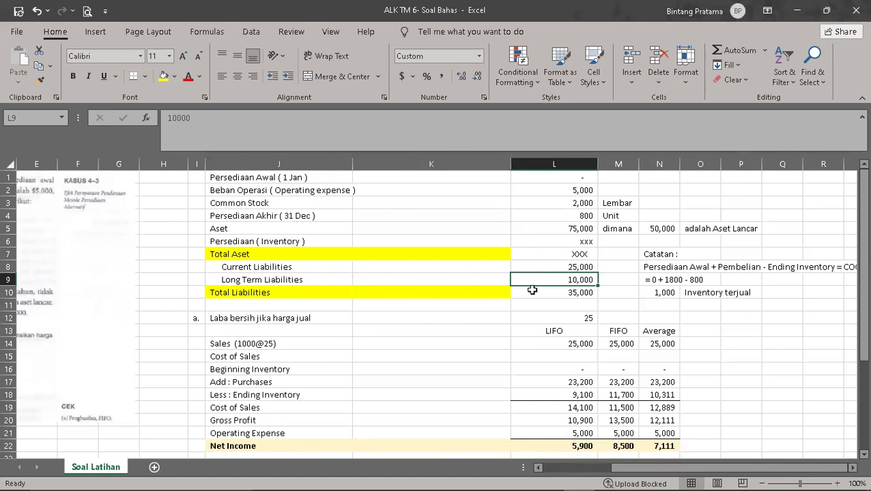
click(220, 292)
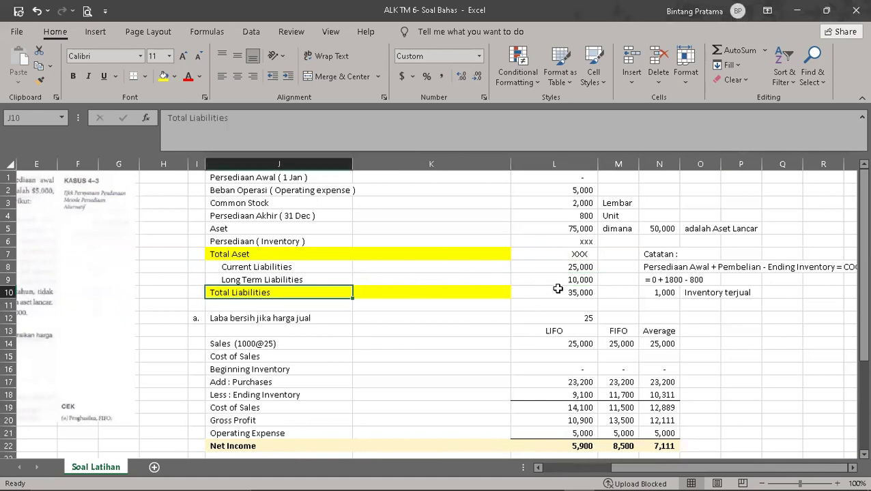
click(549, 292)
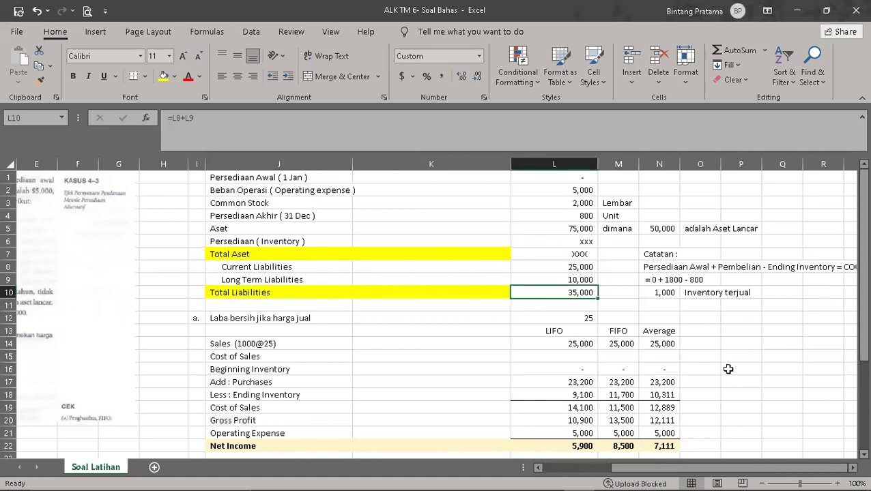
drag(734, 468, 635, 468)
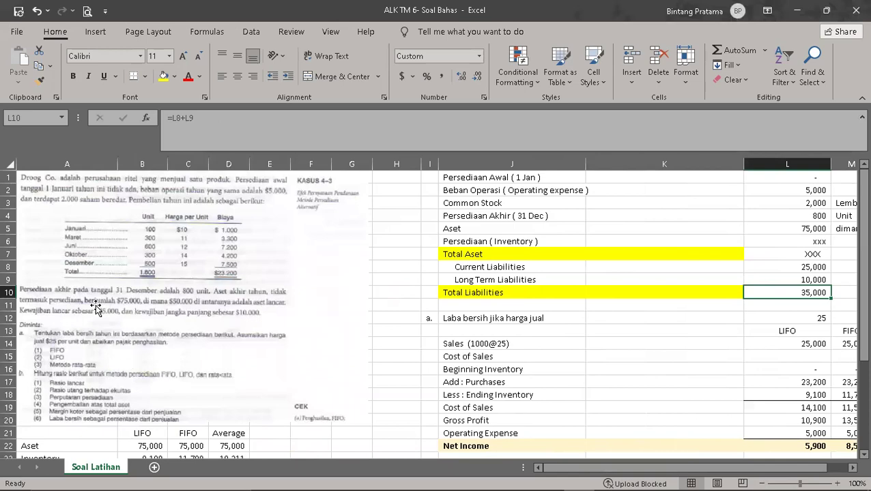
scroll(499, 387, down, 4)
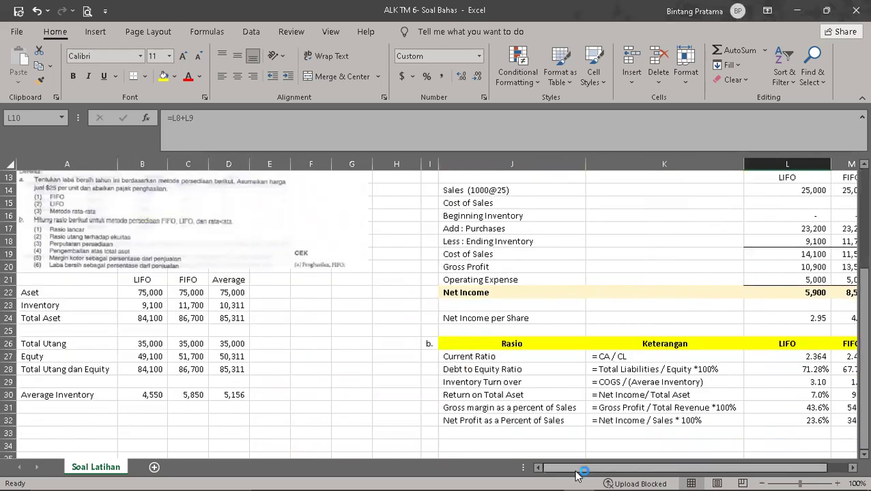
drag(575, 476, 581, 475)
scroll(577, 353, up, 4)
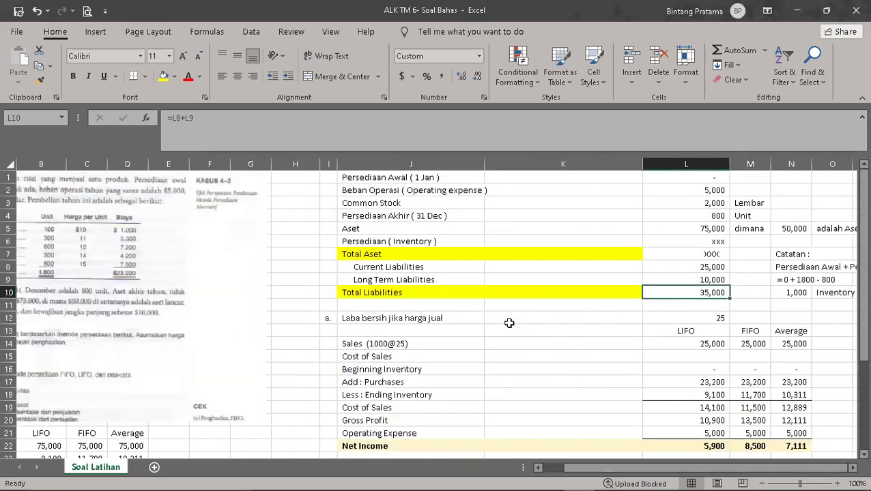
Append "/Revenue" to the Sales (1000@25) label in J14.
click(347, 343)
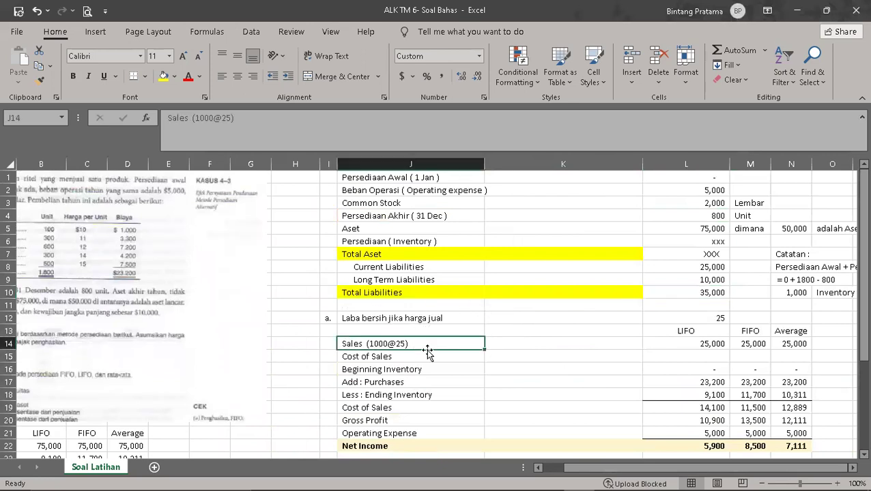
double_click(426, 341)
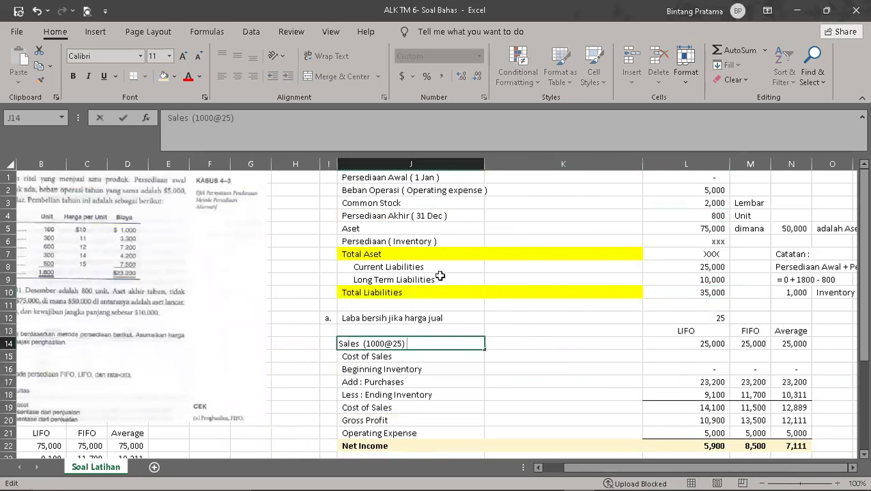
text(/Revenue)
click(578, 355)
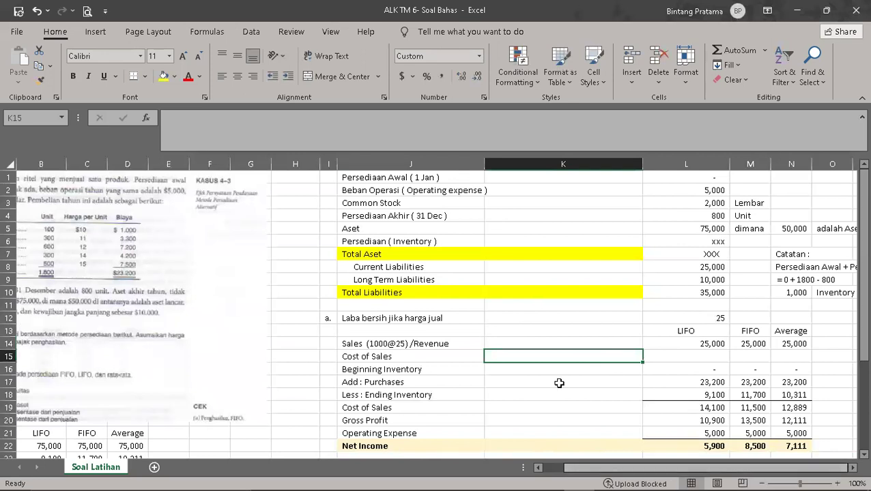
Highlight the Catatan label in N7 with yellow fill.
drag(587, 468, 560, 468)
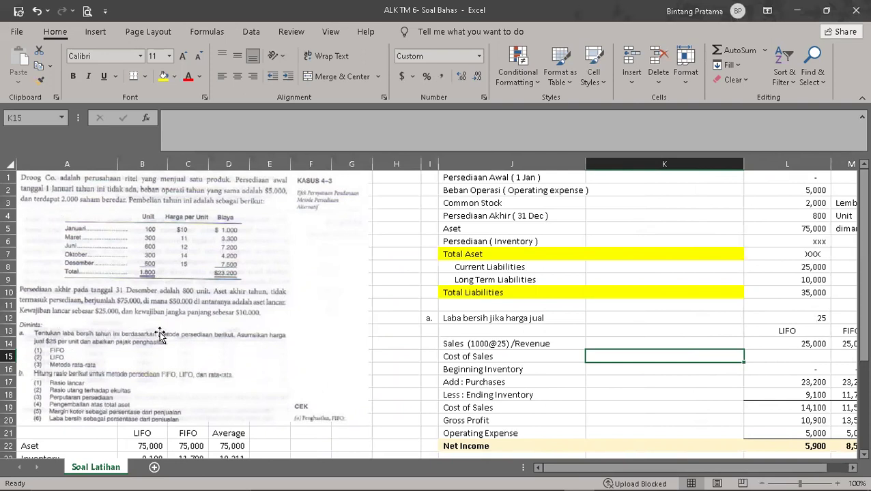
drag(618, 470, 756, 471)
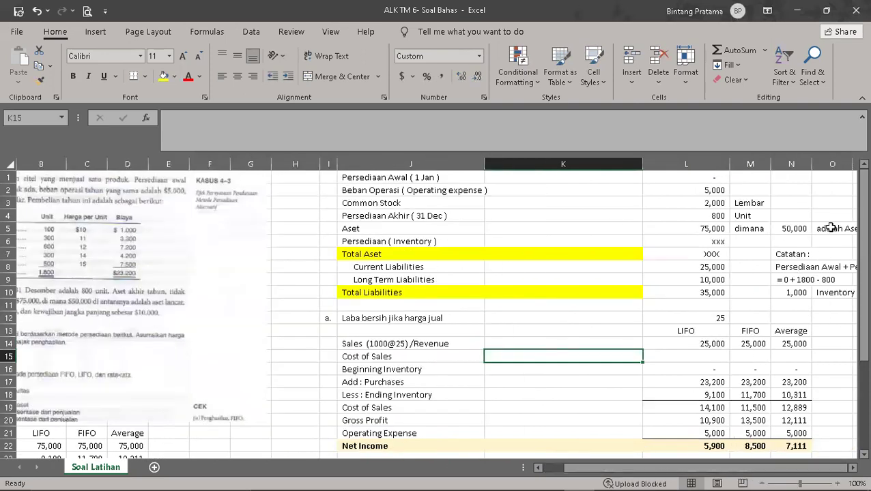
click(781, 255)
click(169, 81)
click(657, 305)
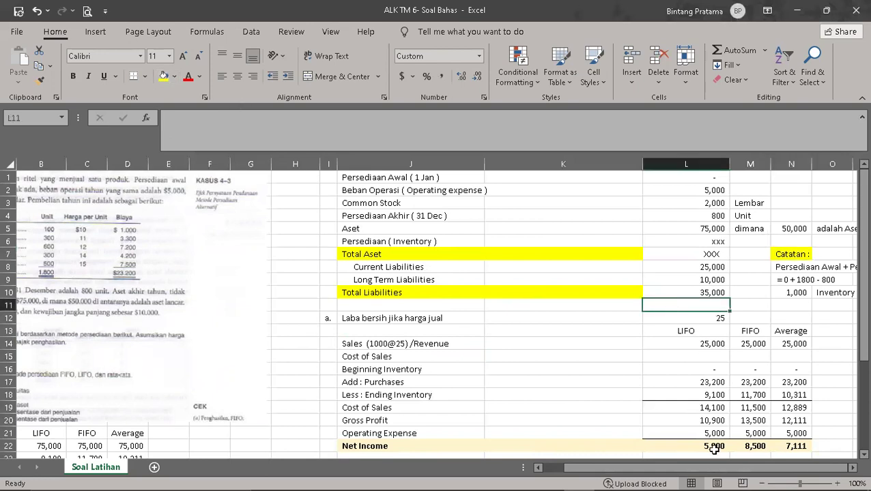
Examine the COGAFS formula note in N8 and the units-sold calculation in N10 against the ending inventory and the case's purchase data.
click(771, 268)
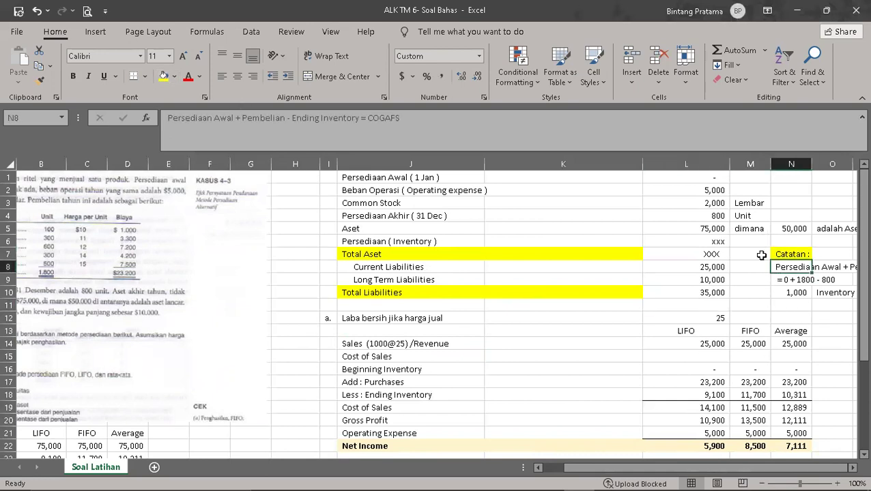
key(Right)
key(Right)
key(Right)
key(Right)
key(Right)
key(Right)
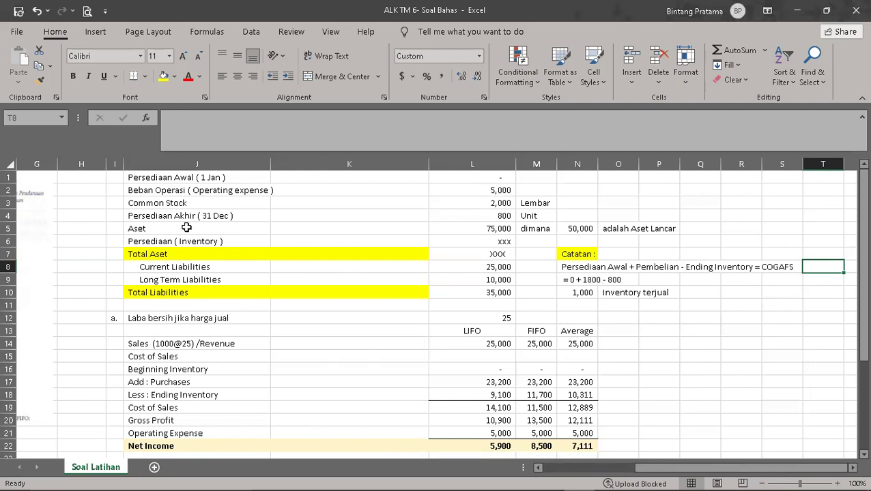
drag(680, 469, 154, 276)
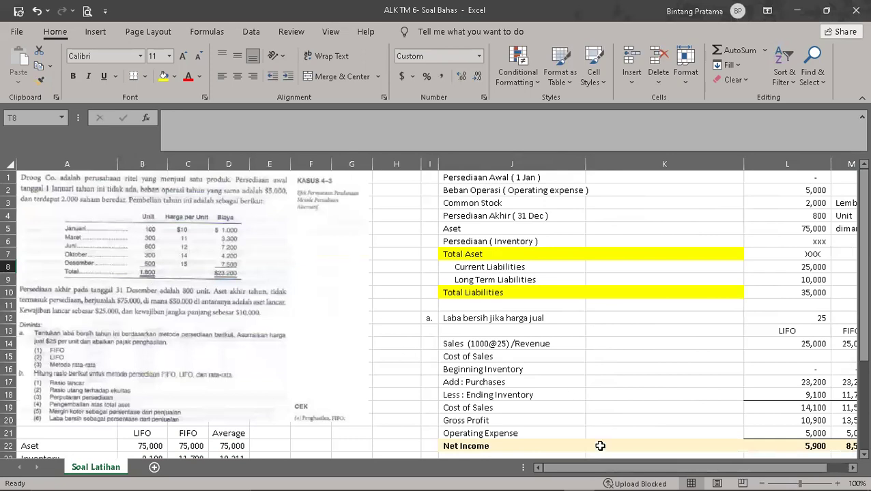
scroll(671, 468, right, 2)
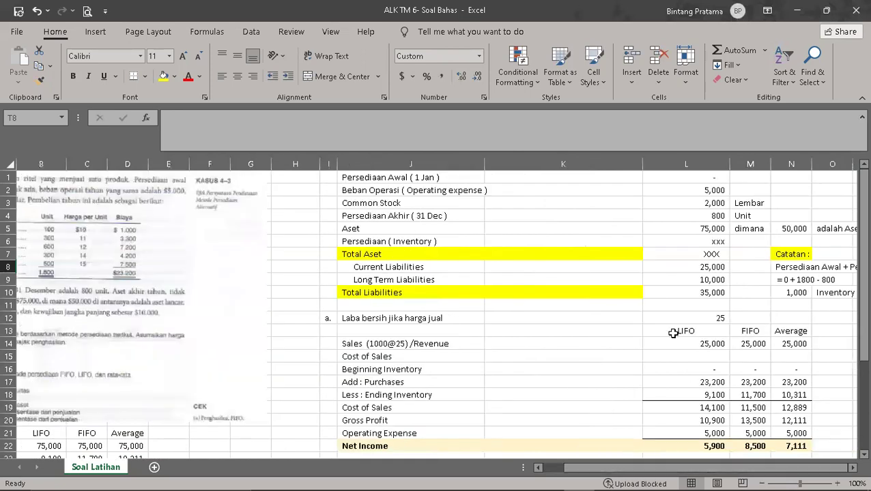
click(712, 215)
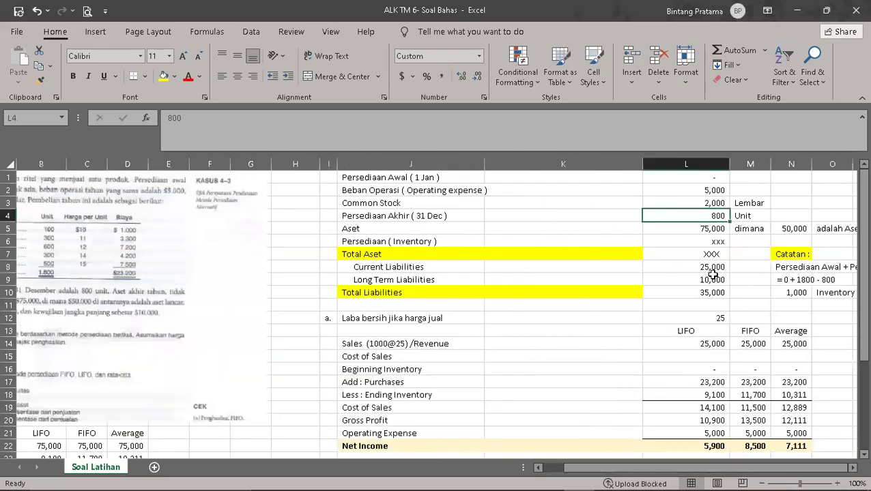
click(661, 331)
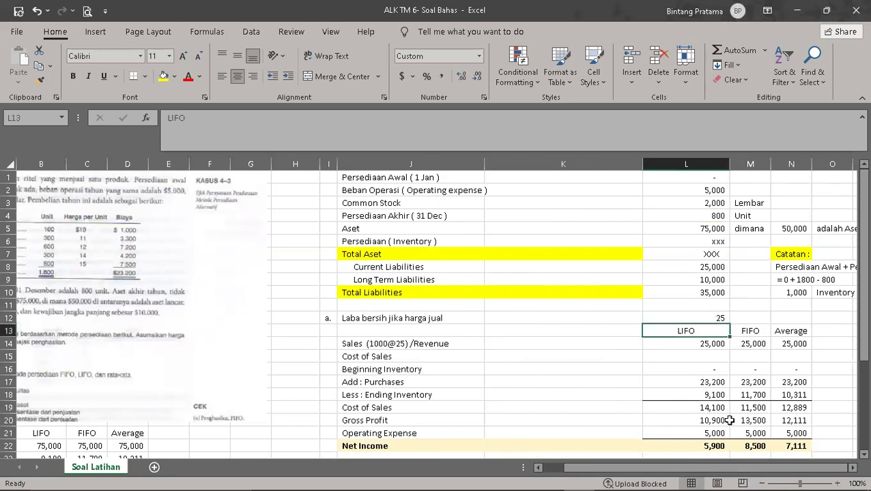
click(790, 292)
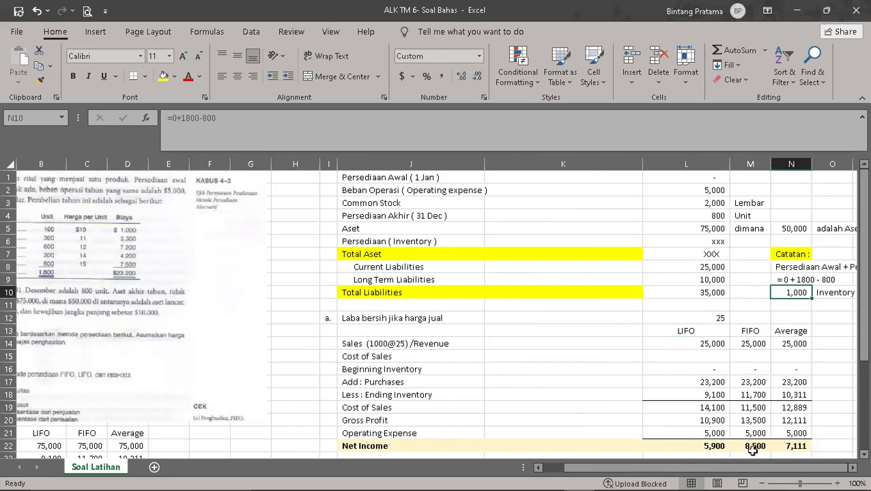
drag(755, 469, 774, 468)
drag(625, 468, 600, 469)
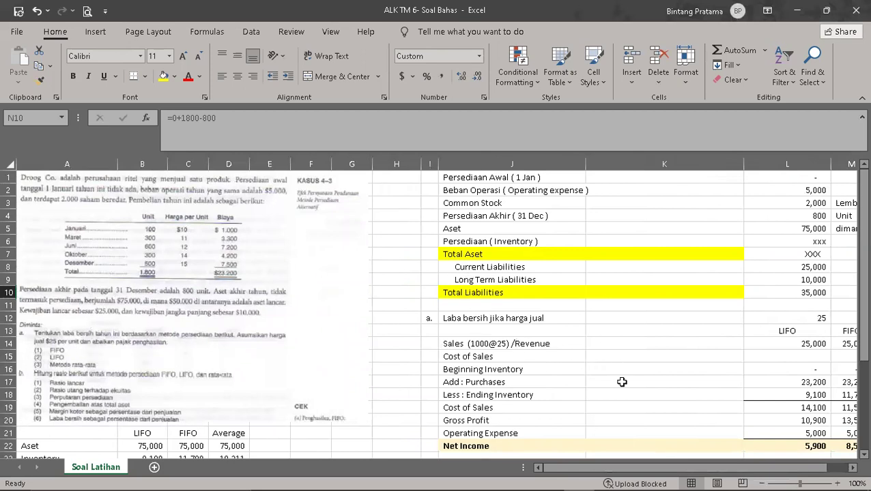
Change the Sales label in J14 to "Sales atau Revenue (1000@25)".
double_click(553, 342)
key(BackSpace)
key(BackSpace)
key(BackSpace)
key(BackSpace)
key(BackSpace)
key(BackSpace)
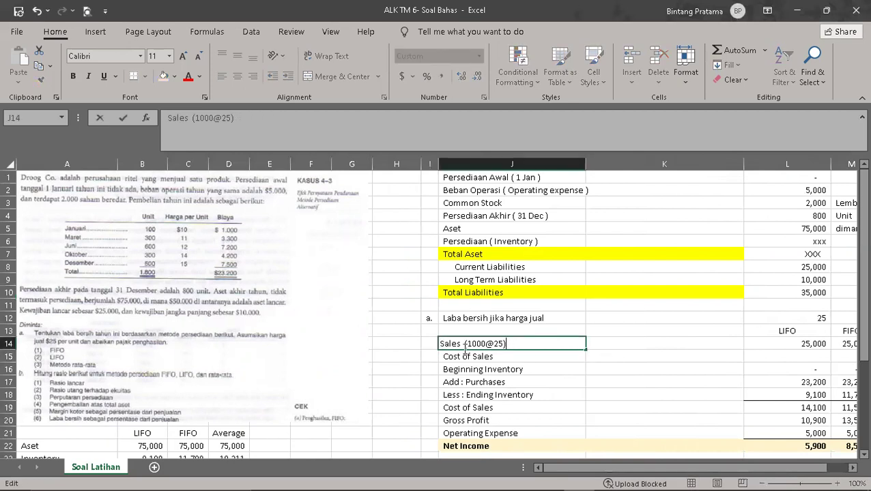
click(464, 344)
text(atau )
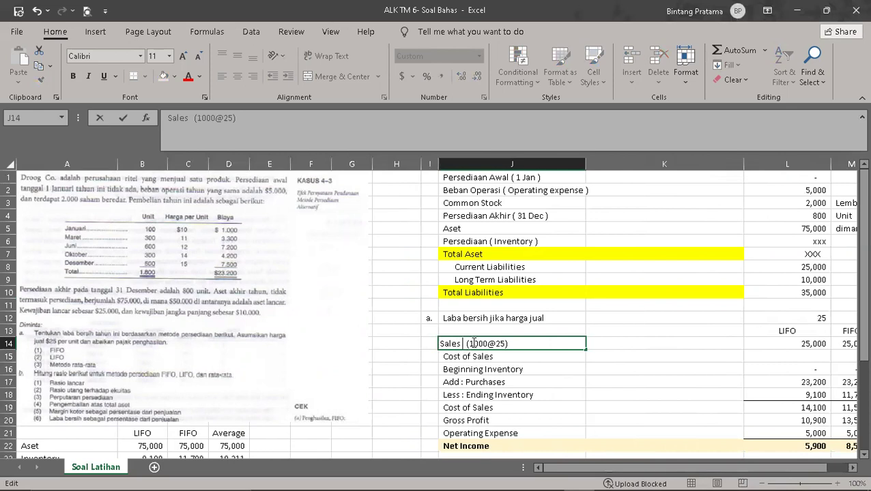
text( Revenye)
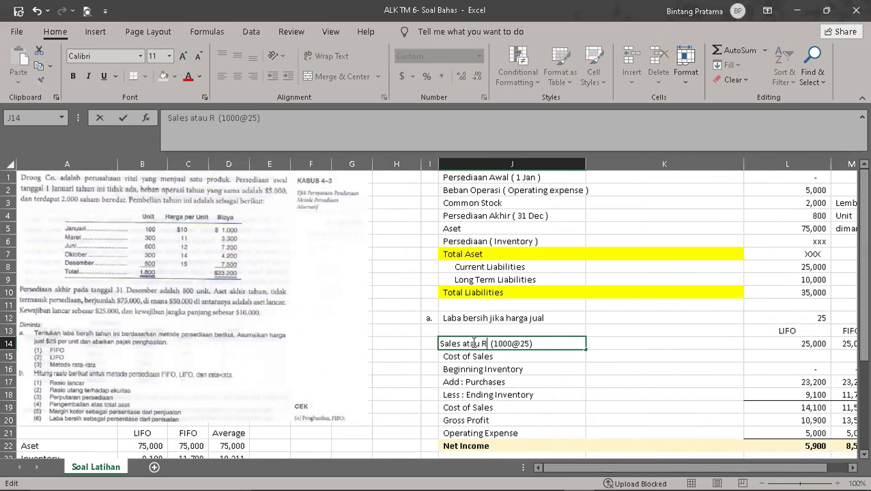
key(BackSpace)
key(BackSpace)
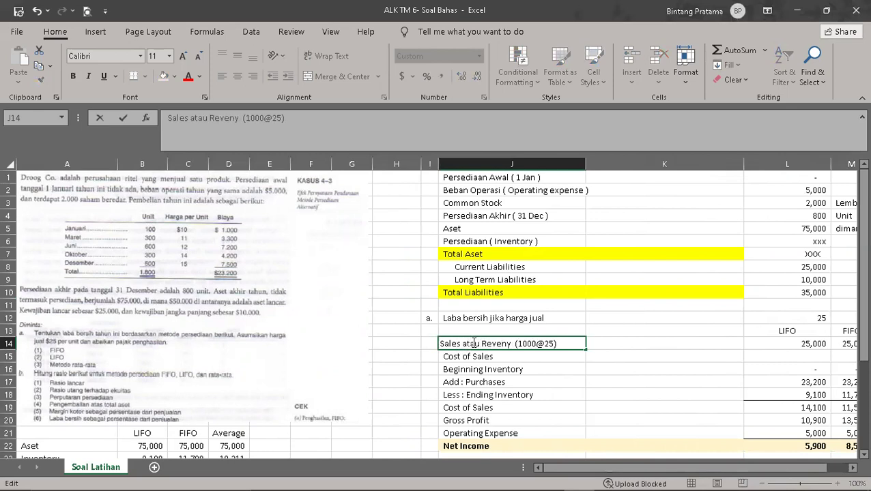
text(ue)
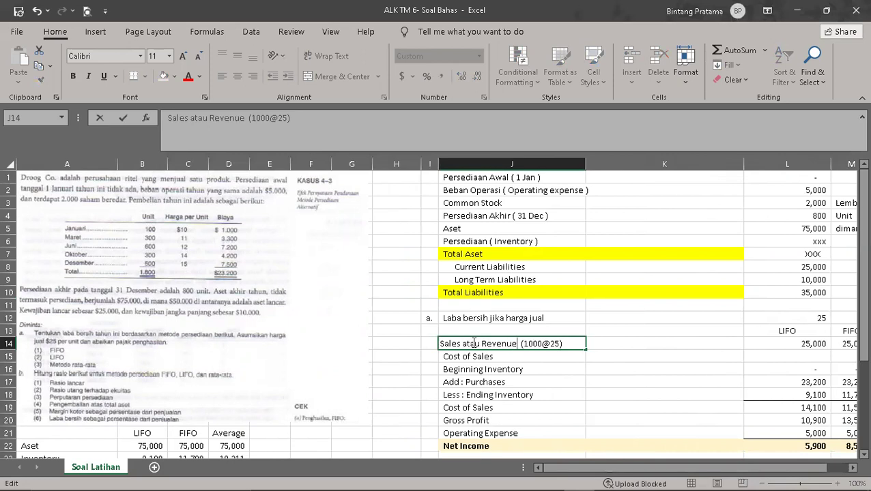
drag(603, 468, 611, 454)
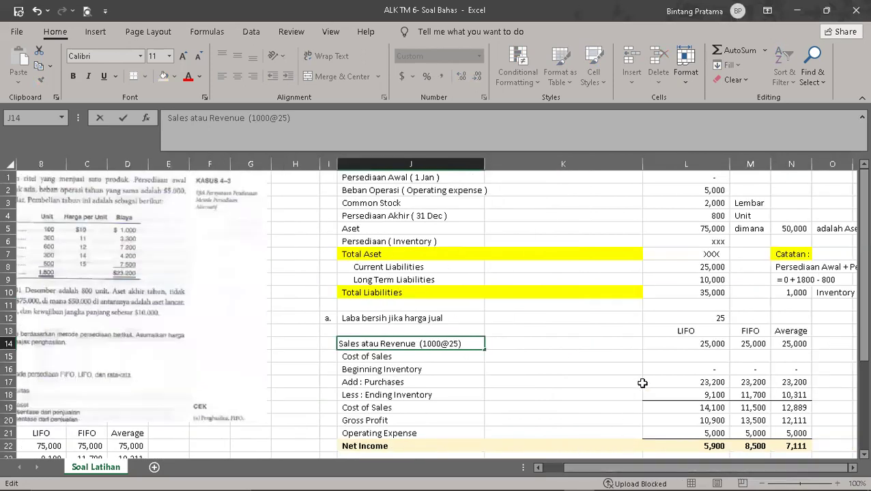
click(709, 342)
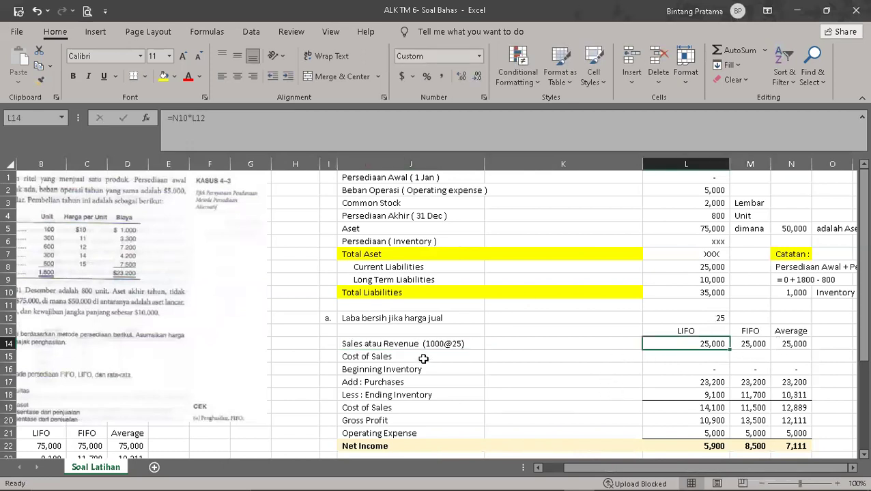
Format the LIFO, FIFO and Average headers in L13:N13 with yellow fill and bold text.
click(686, 330)
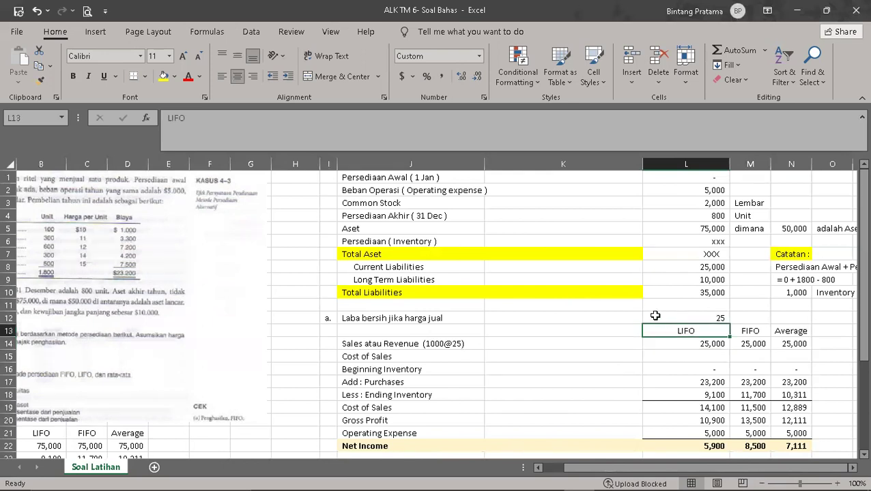
key(shift+Right)
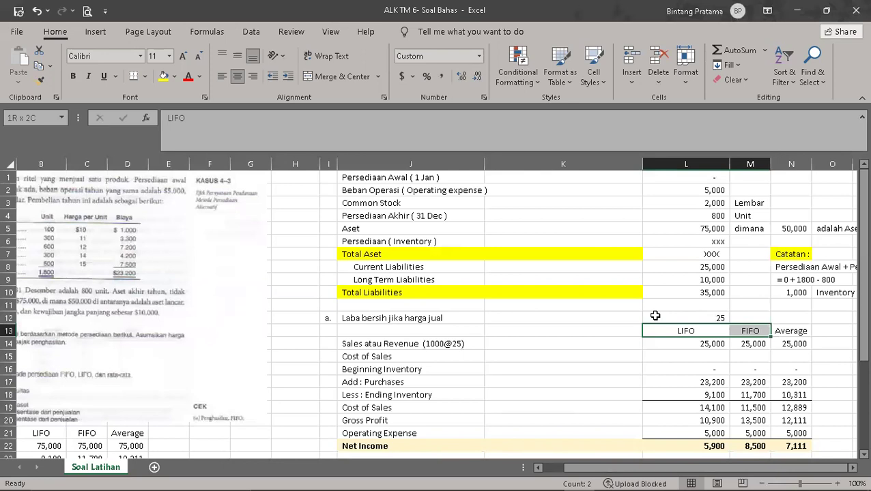
key(shift+Right)
click(163, 76)
click(75, 75)
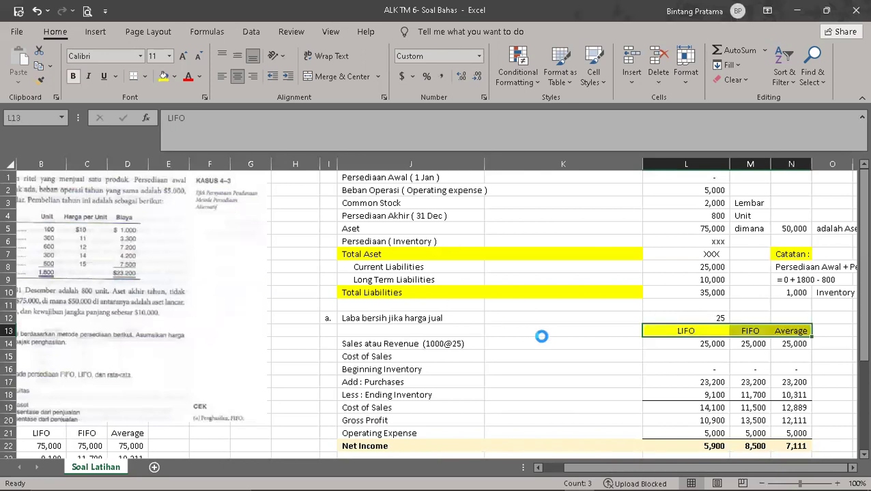
Examine the Beginning Inventory values in row 16 and the Purchases row 17 against the case's purchase table.
scroll(355, 278, down, 2)
click(355, 280)
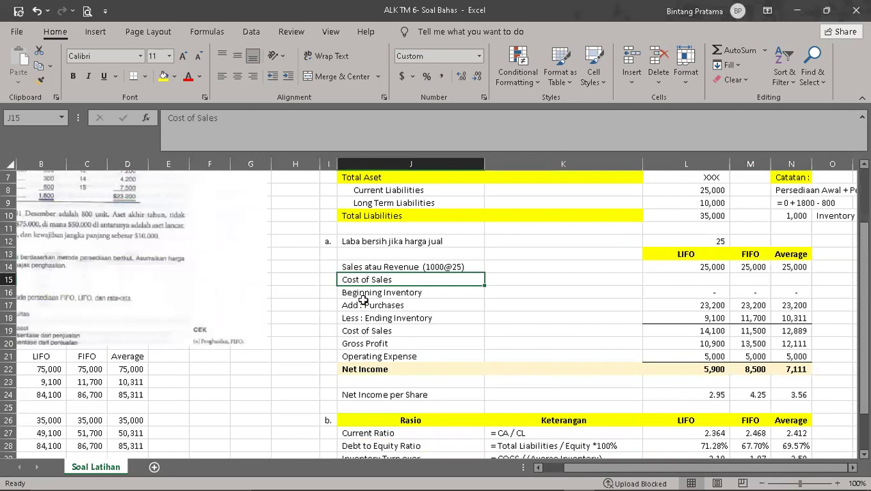
key(Down)
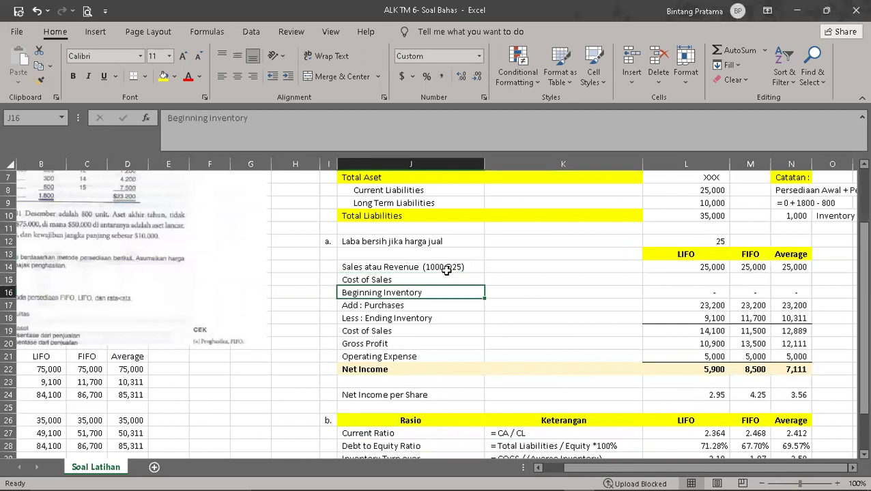
click(687, 292)
click(758, 291)
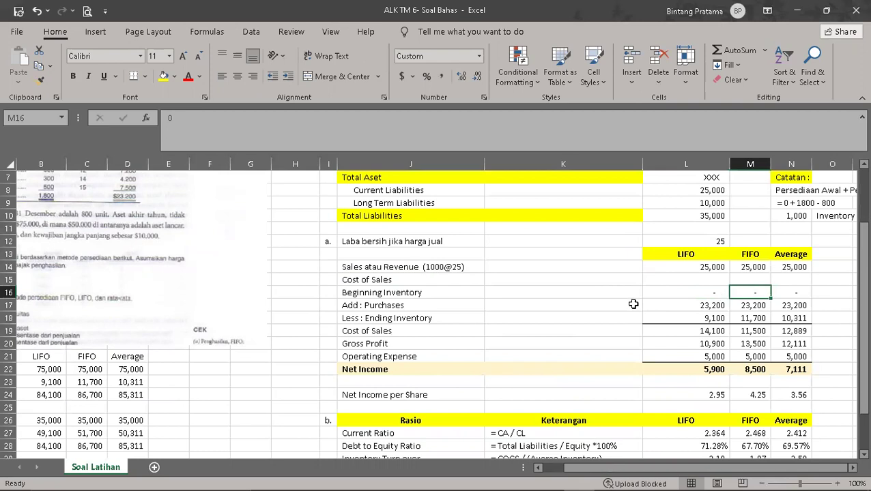
click(410, 305)
drag(631, 468, 539, 468)
scroll(505, 268, up, 2)
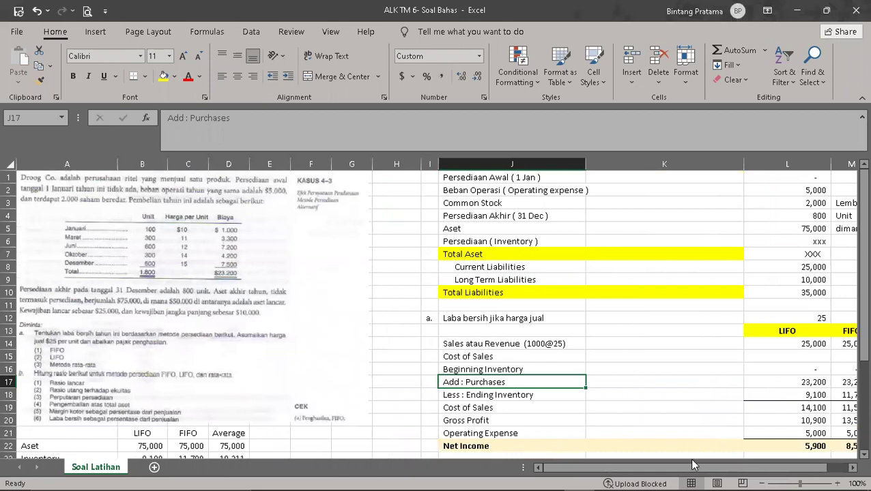
drag(693, 465, 701, 465)
scroll(311, 297, down, 2)
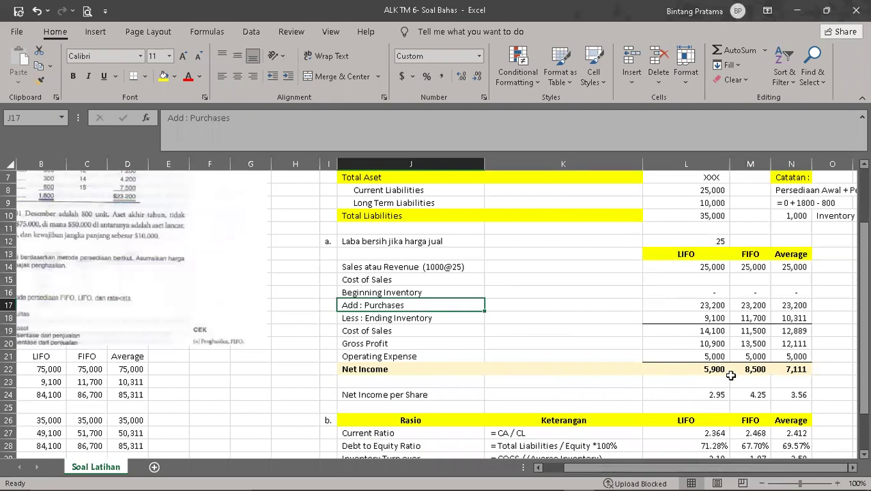
Examine the LIFO, FIFO and Average ending inventory formulas in L18:N18 against the units and unit prices in the case's purchase table.
drag(633, 468, 327, 286)
scroll(326, 285, up, 2)
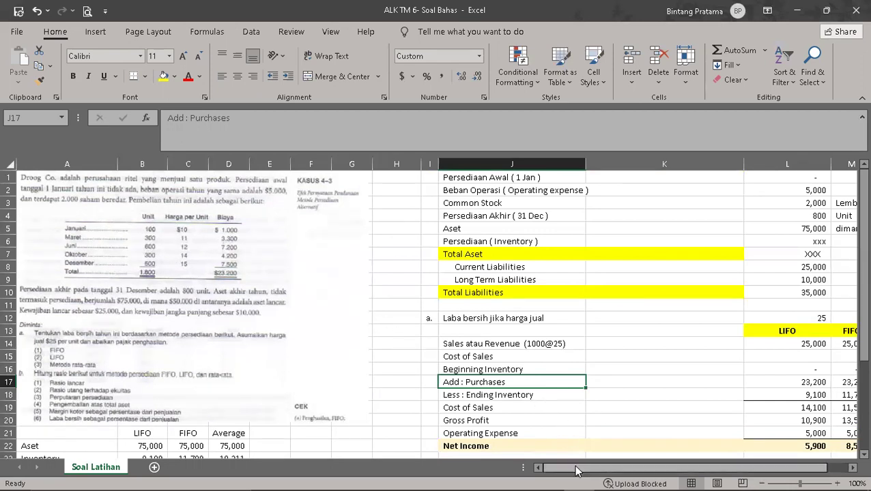
drag(576, 469, 605, 465)
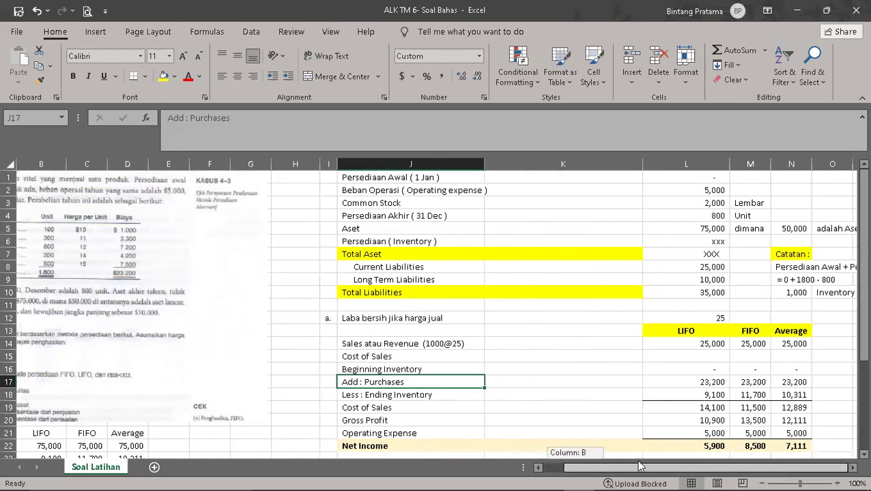
click(709, 395)
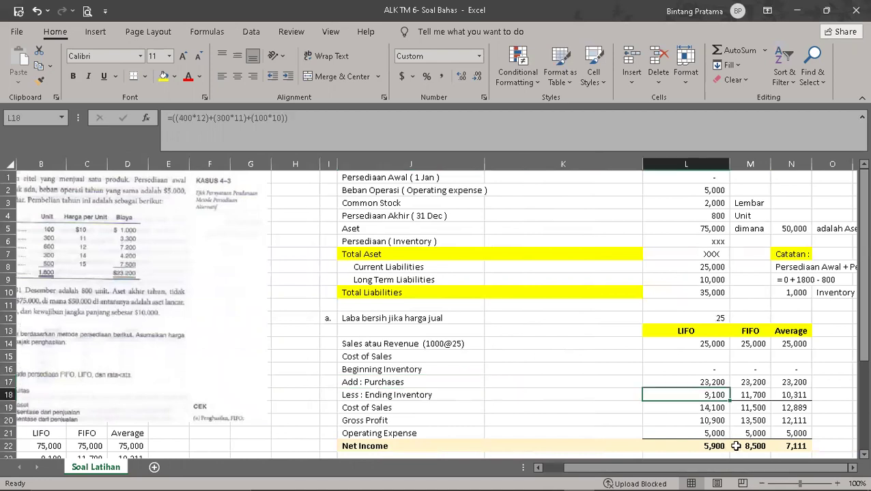
click(753, 398)
drag(725, 468, 709, 468)
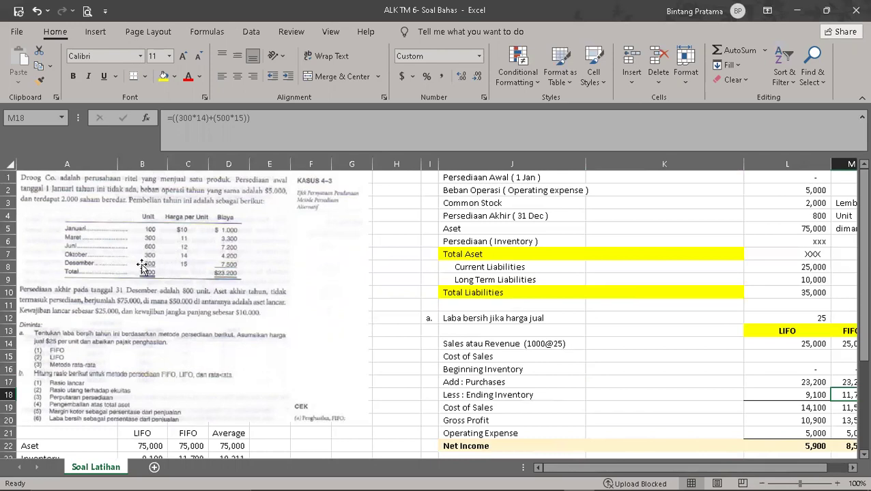
drag(611, 464, 709, 464)
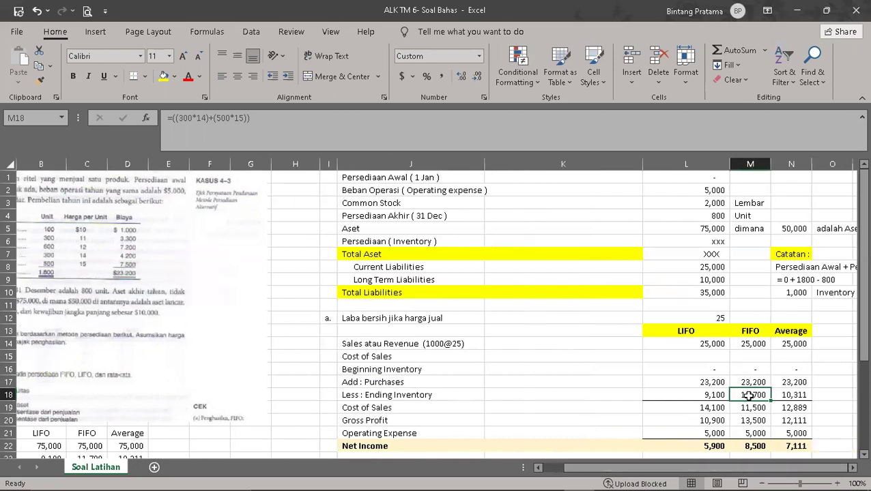
click(793, 397)
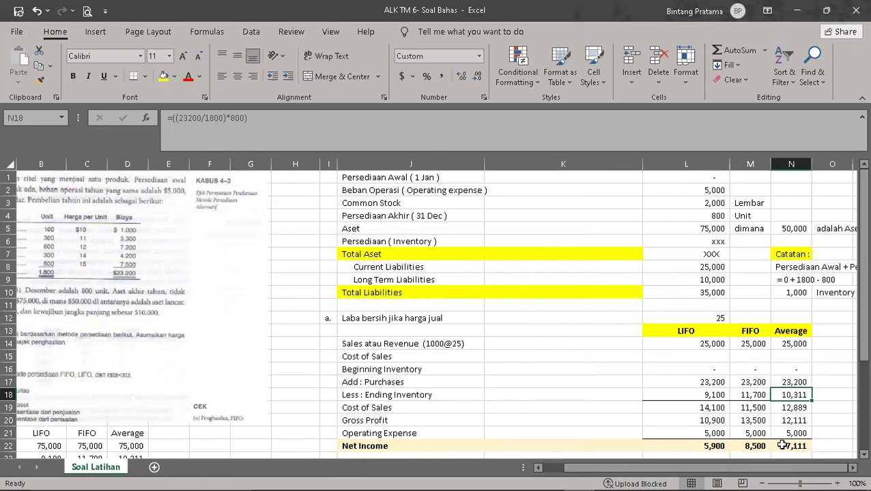
scroll(277, 285, left, 2)
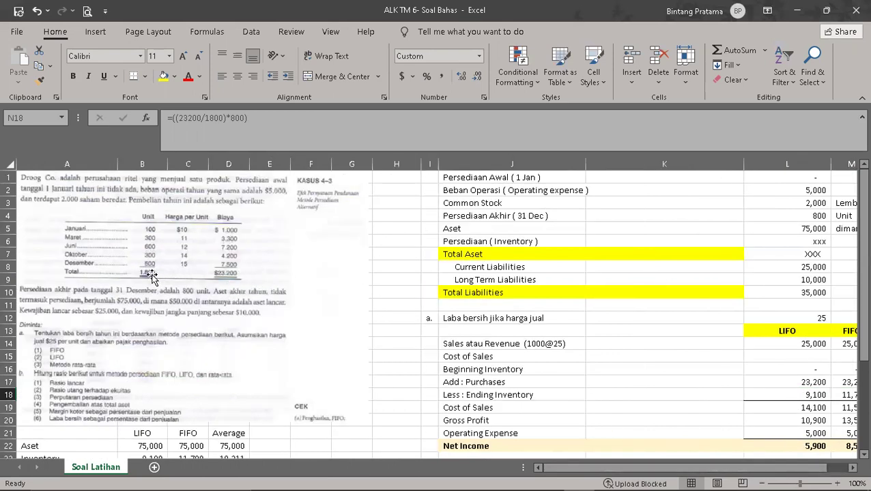
drag(695, 469, 717, 469)
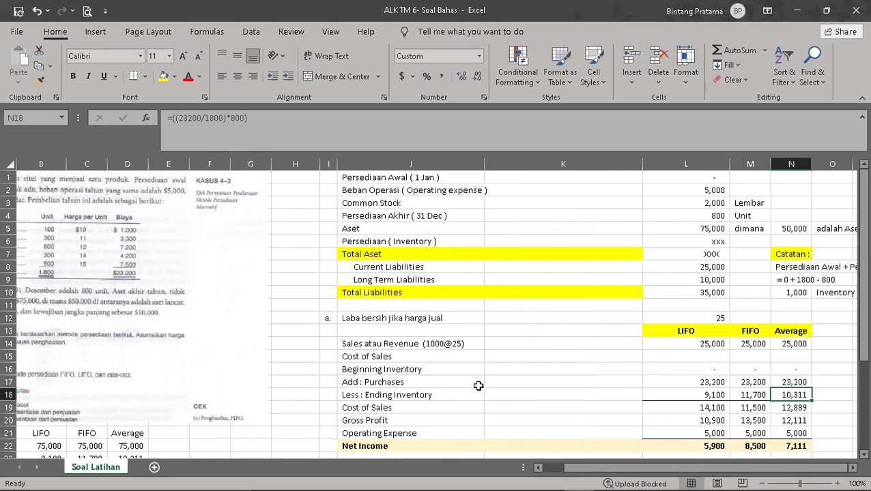
Examine how Cost of Sales in L19 and Gross Profit in L20 are computed from the purchases, ending inventory and sales rows.
click(712, 381)
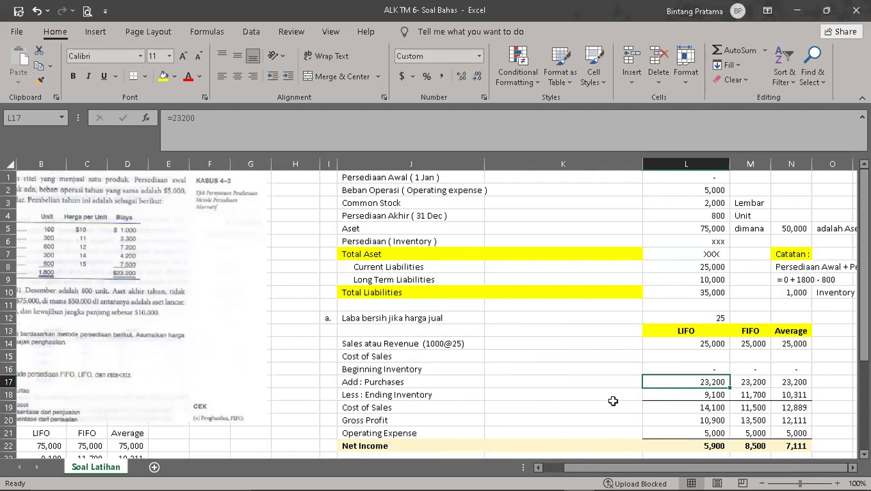
click(399, 409)
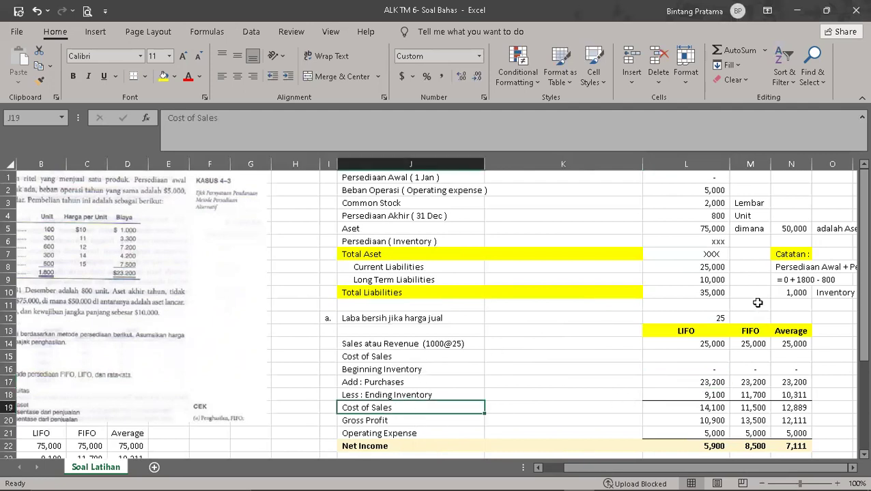
scroll(793, 295, down, 4)
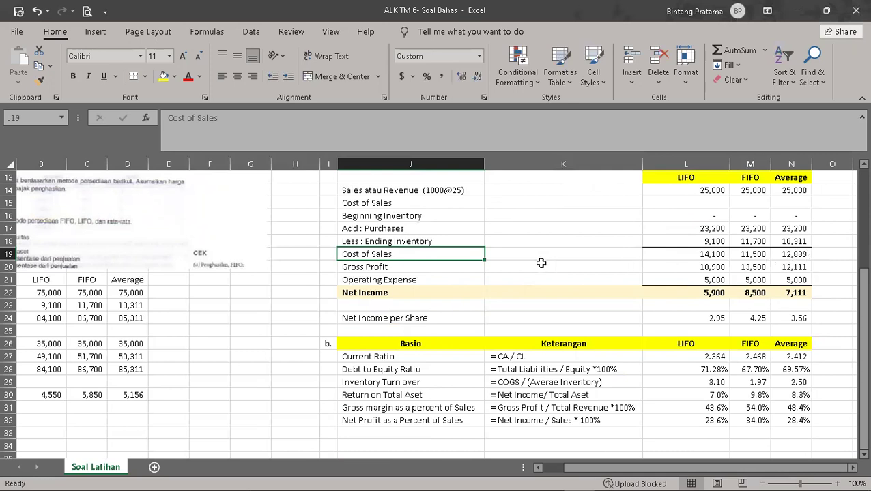
click(445, 270)
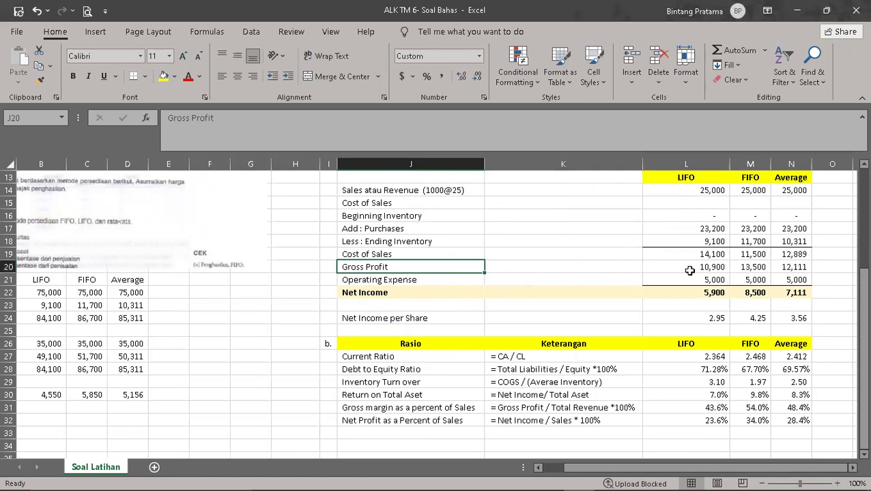
click(714, 192)
click(719, 254)
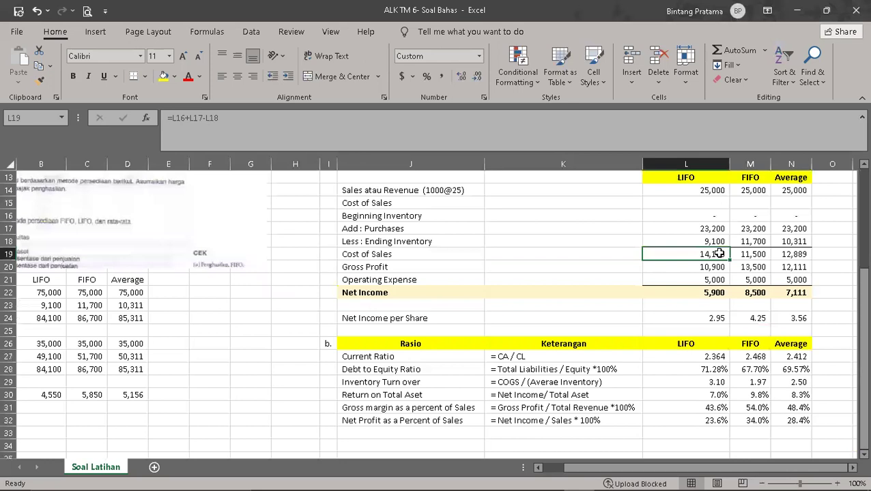
click(629, 267)
click(712, 266)
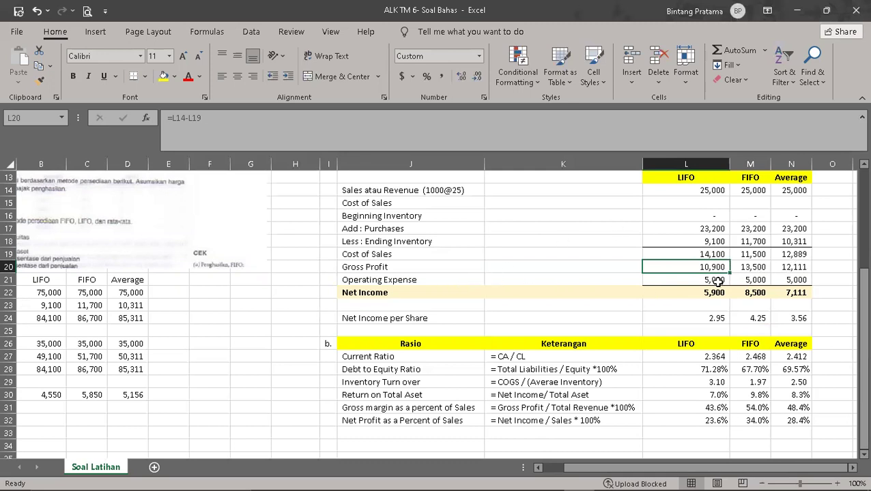
Inspect the Net Income formulas in row 22 across the LIFO, FIFO and Average columns.
click(417, 292)
click(720, 292)
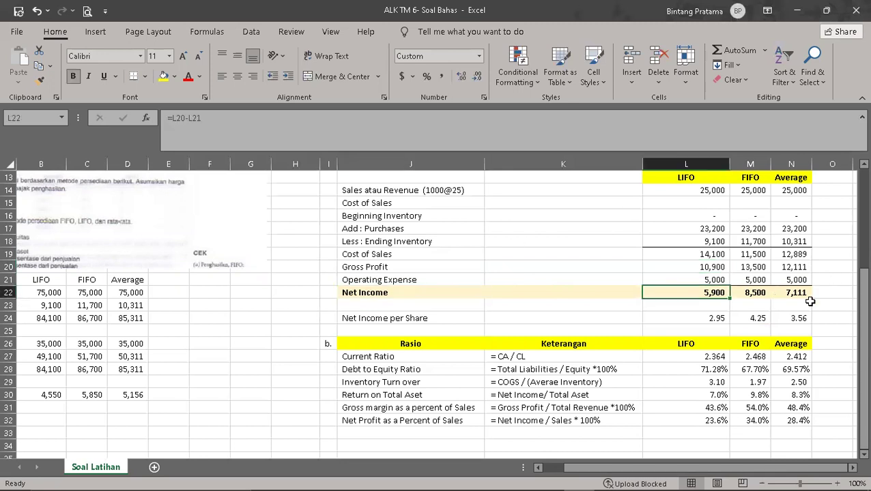
click(755, 295)
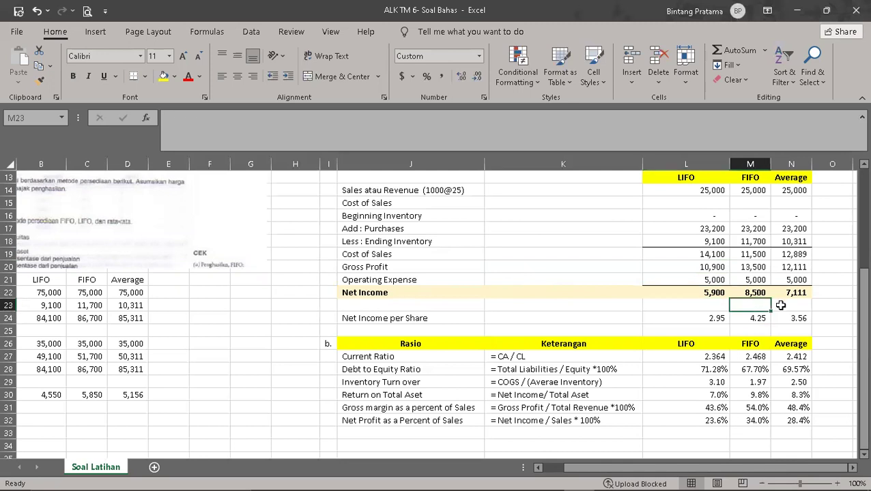
click(790, 296)
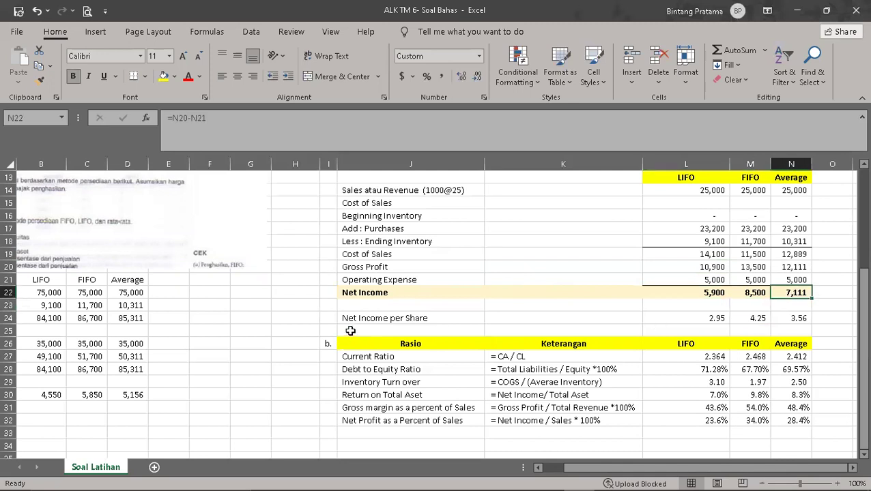
Change the Net Income per Share label in J24 to "Net Income per Share ( 2000)" and check the LIFO formula in L24.
click(436, 320)
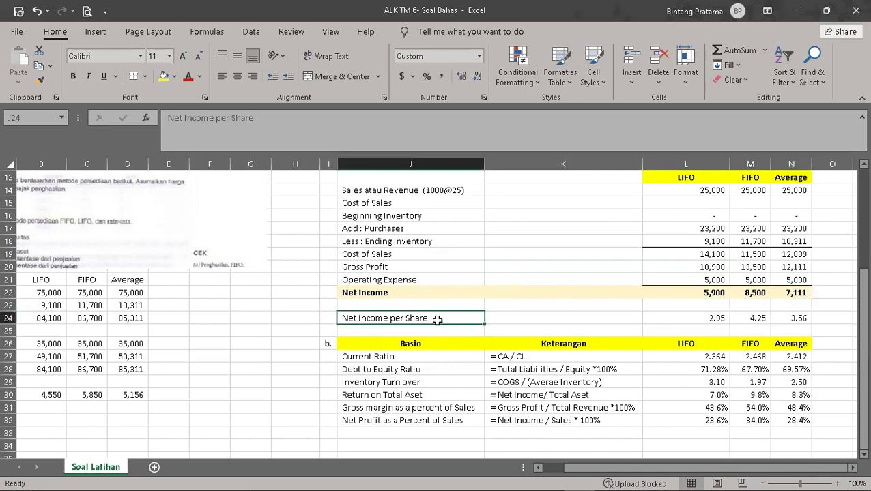
key(F2)
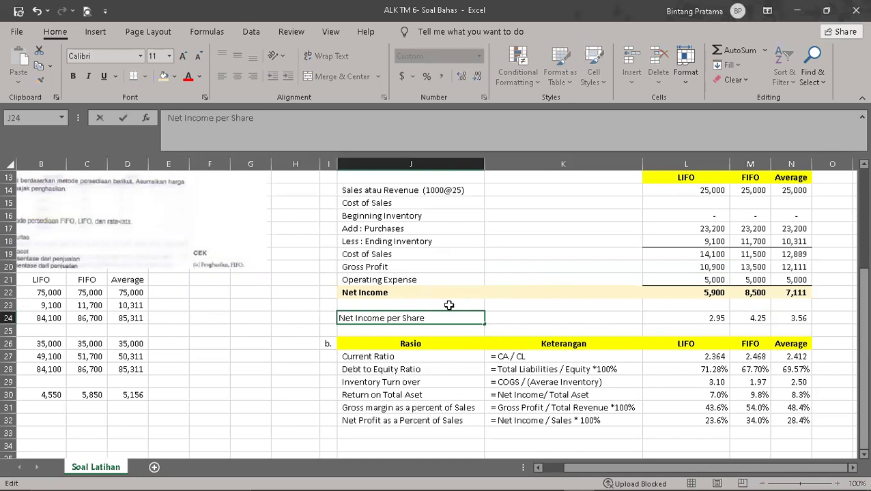
text(( 2000))
click(696, 315)
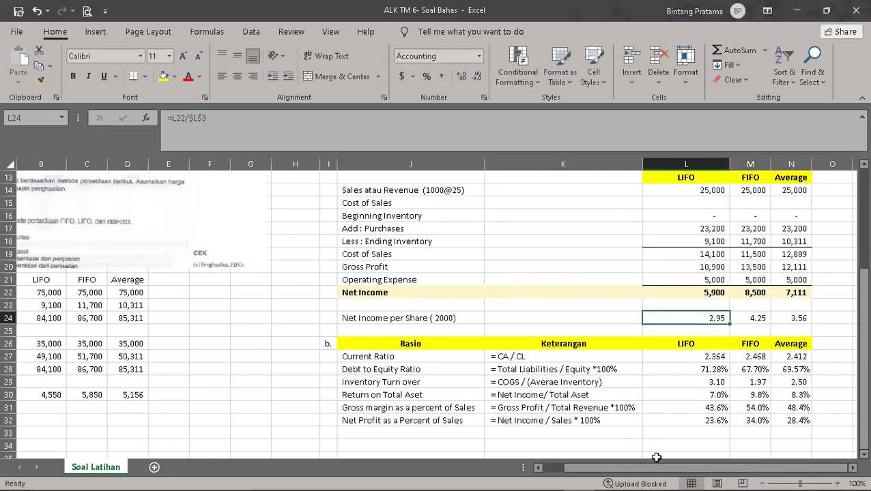
Review the case's listed requirements and purchase table against the LIFO Cost of Sales formula in L19.
drag(659, 468, 640, 468)
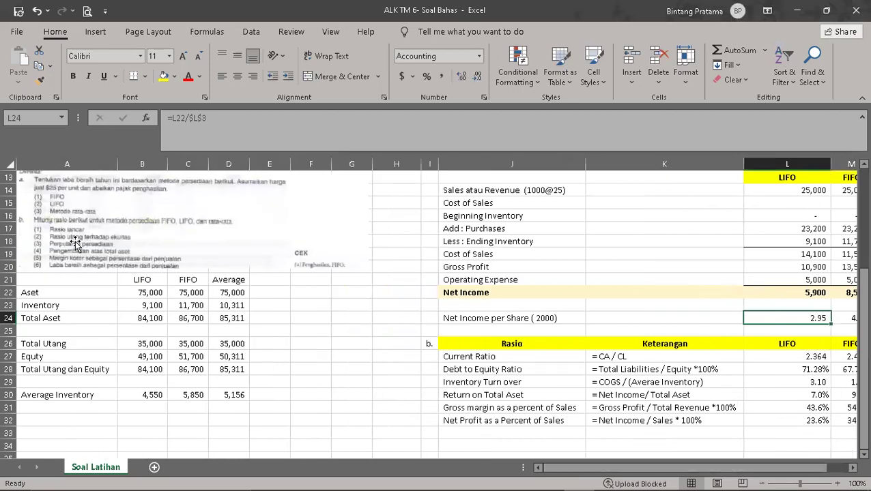
drag(623, 467, 643, 468)
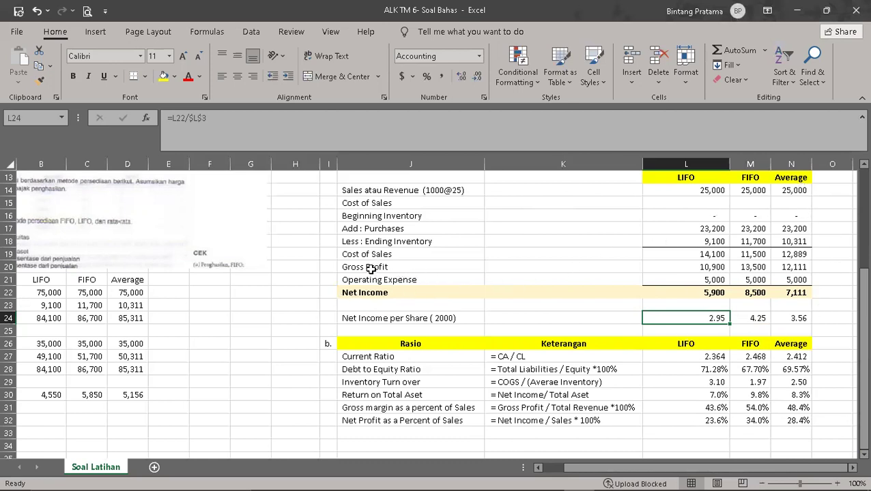
click(710, 252)
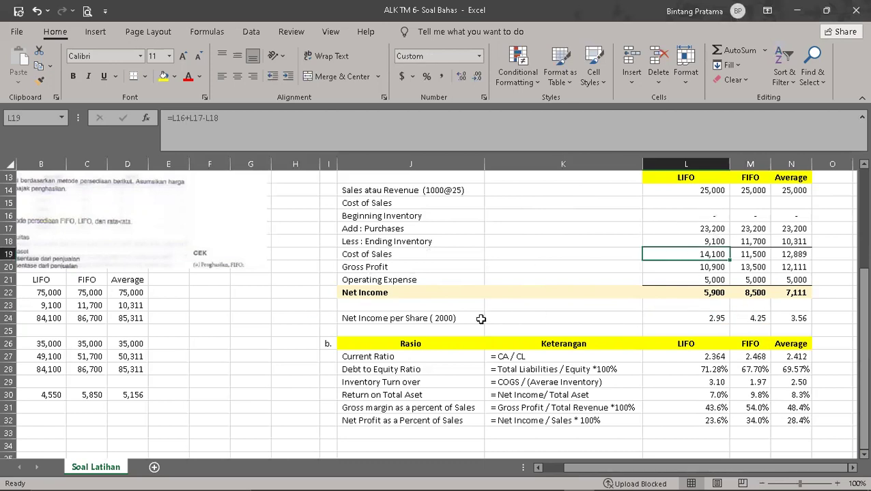
scroll(486, 315, up, 2)
scroll(505, 313, up, 1)
drag(679, 468, 638, 470)
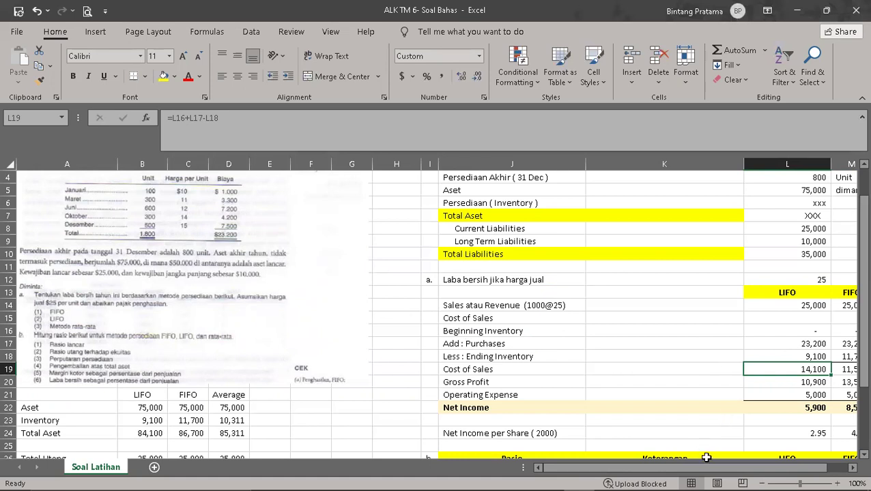
drag(711, 474, 733, 474)
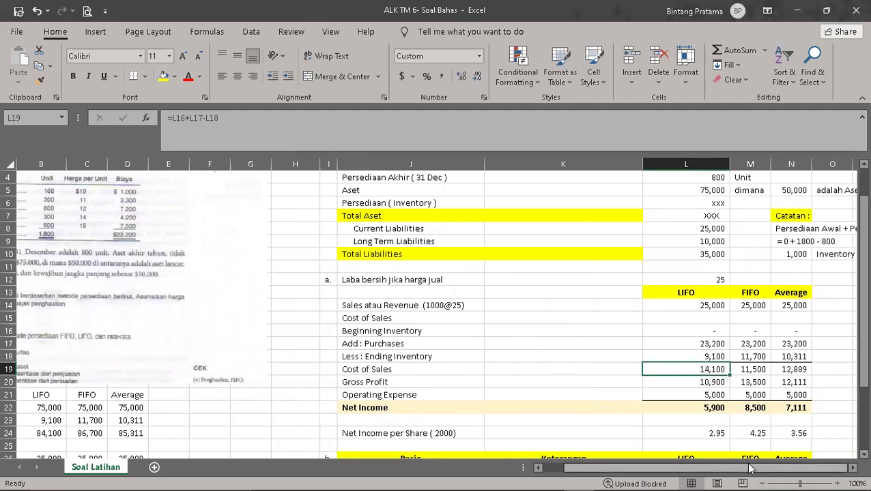
Compare the ratios requested in part b of the case with the Current Ratio, Debt to Equity Ratio and Inventory Turn over rows.
scroll(744, 457, left, 1)
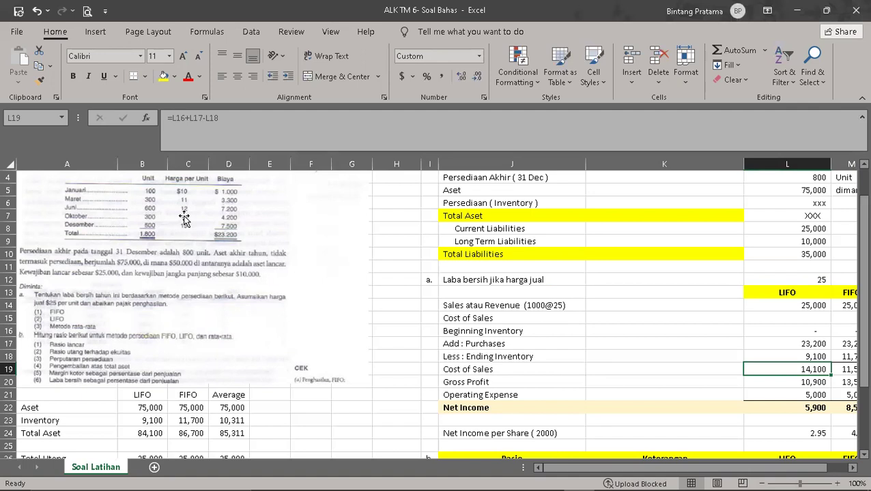
scroll(622, 374, down, 3)
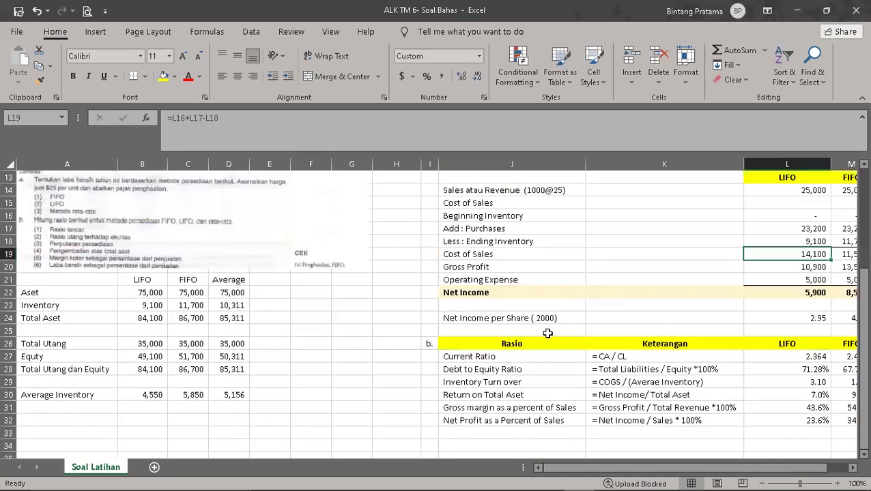
drag(641, 468, 659, 468)
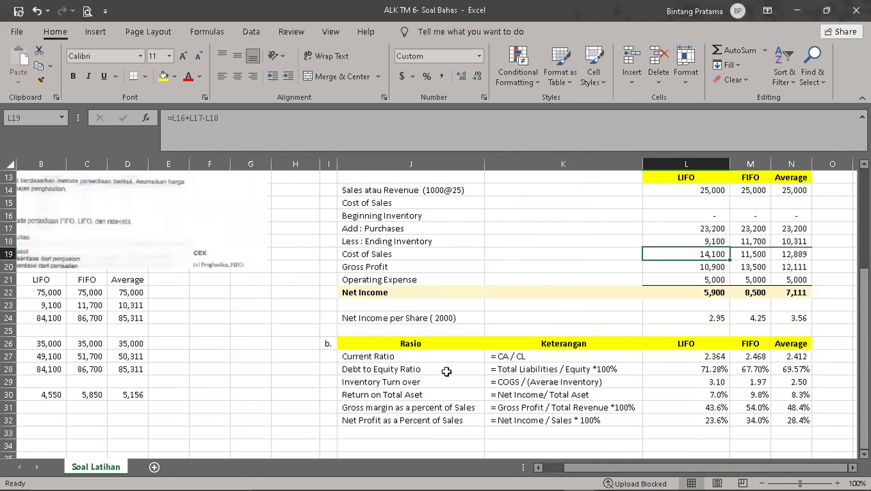
click(415, 361)
click(407, 369)
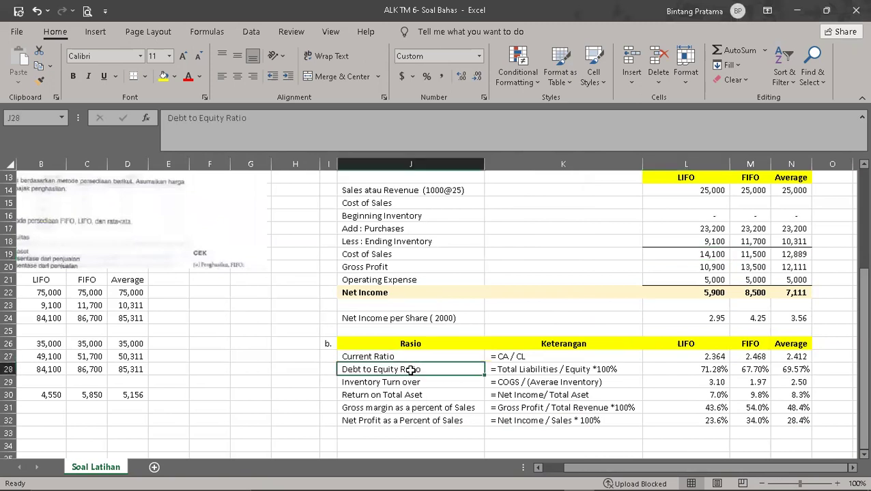
click(399, 382)
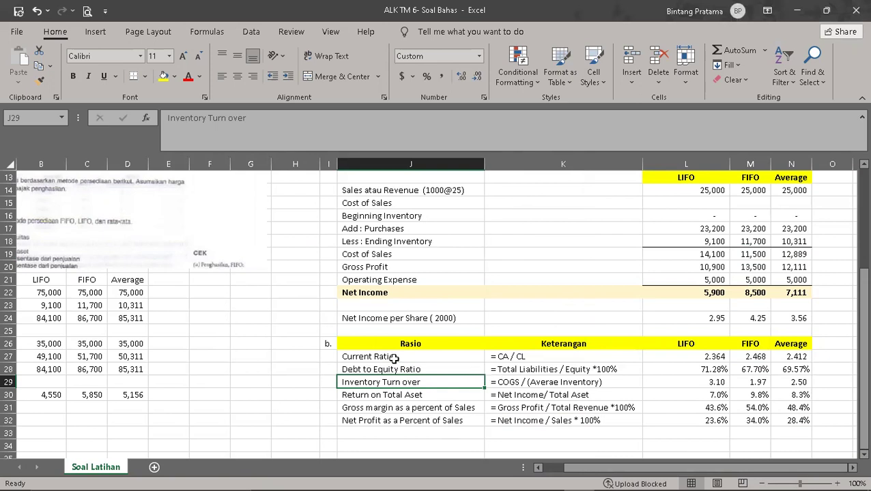
Review the ratio formula descriptions in K27:K31 of the Keterangan column, from Current Ratio to Gross margin as a percent of Sales.
click(533, 358)
click(525, 370)
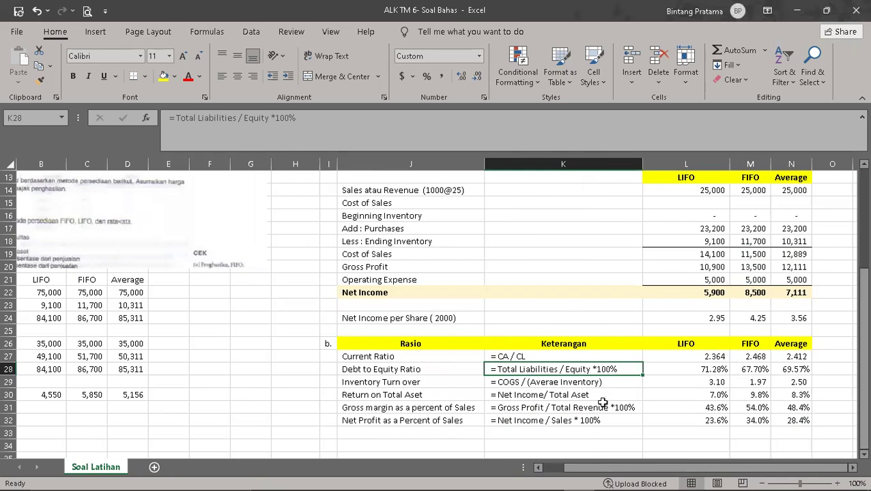
click(529, 395)
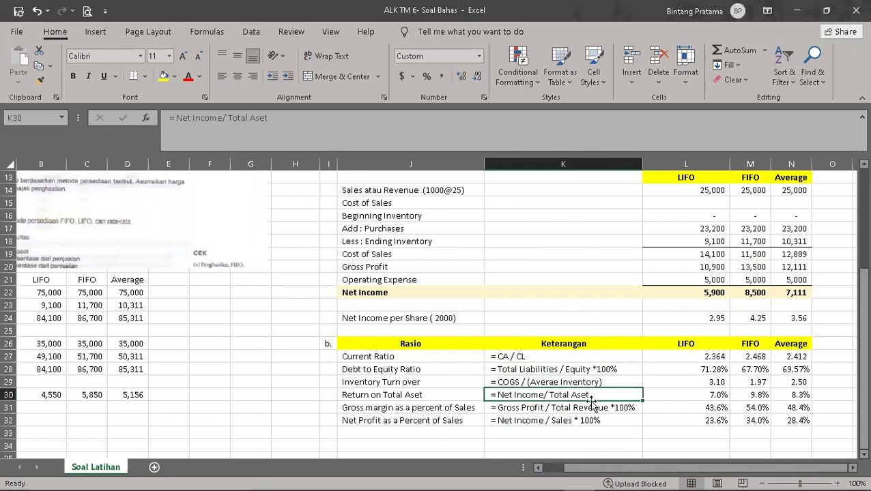
click(522, 412)
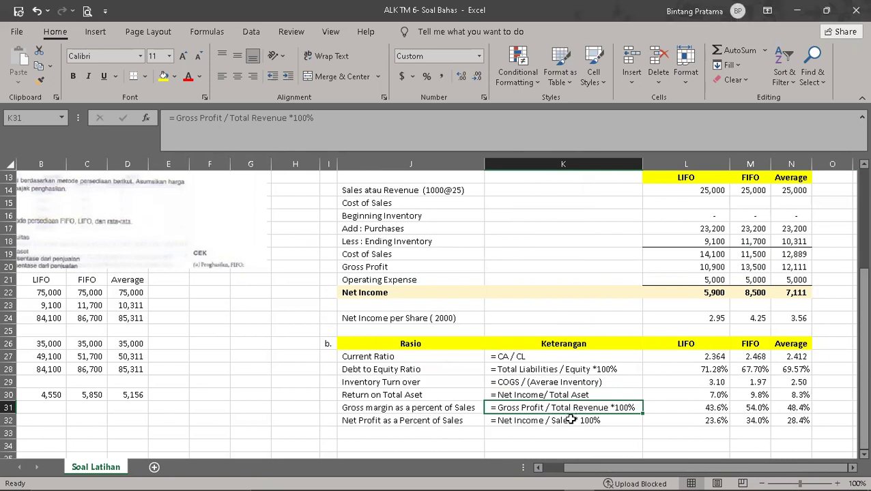
click(529, 356)
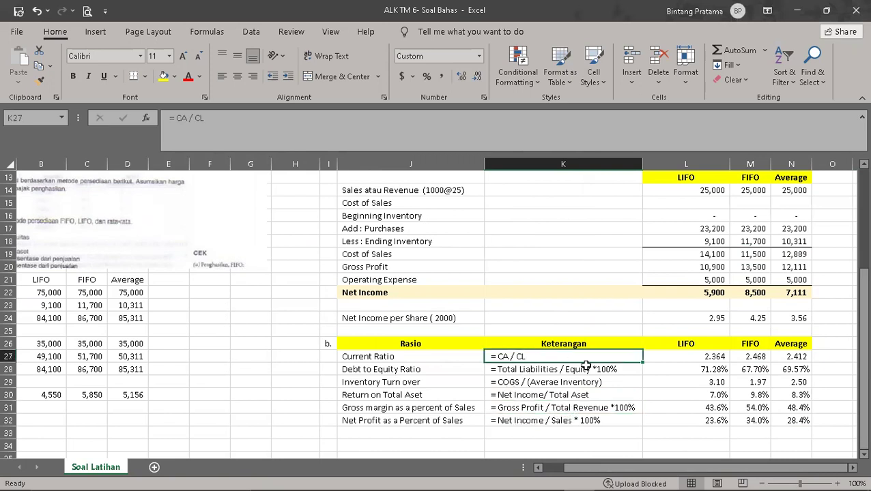
Trace the LIFO Current Ratio formula in L27 to the case data, Ending Inventory and Current Liabilities cells.
click(683, 356)
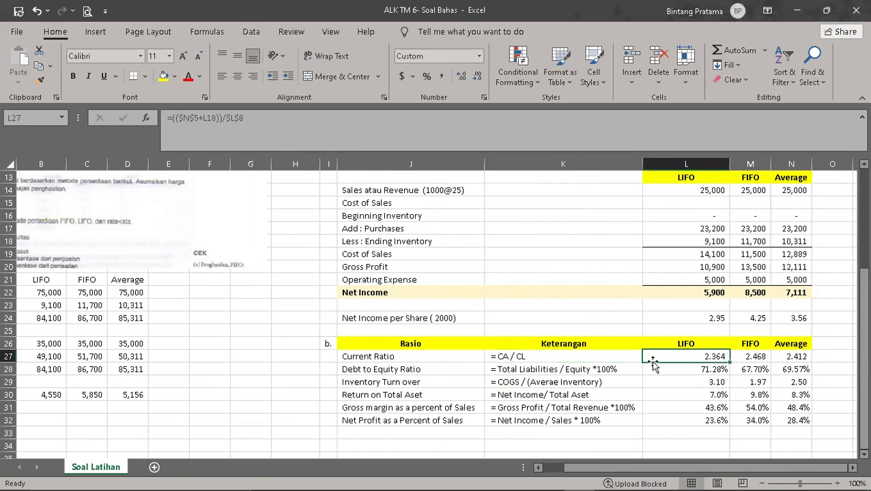
double_click(695, 357)
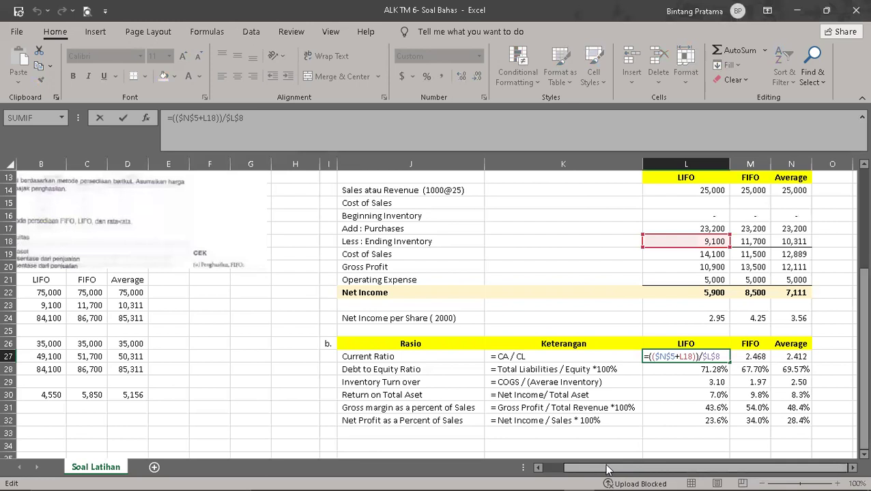
drag(607, 469, 443, 475)
scroll(398, 315, up, 4)
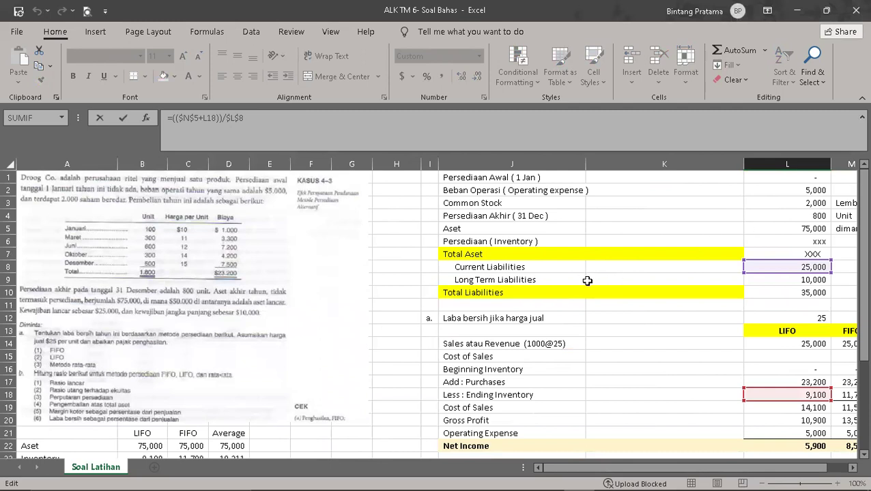
scroll(585, 280, down, 3)
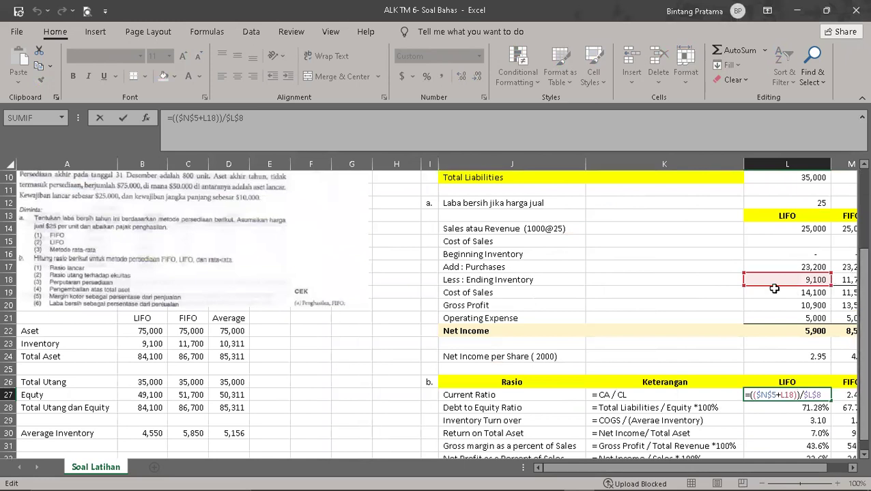
scroll(791, 266, up, 3)
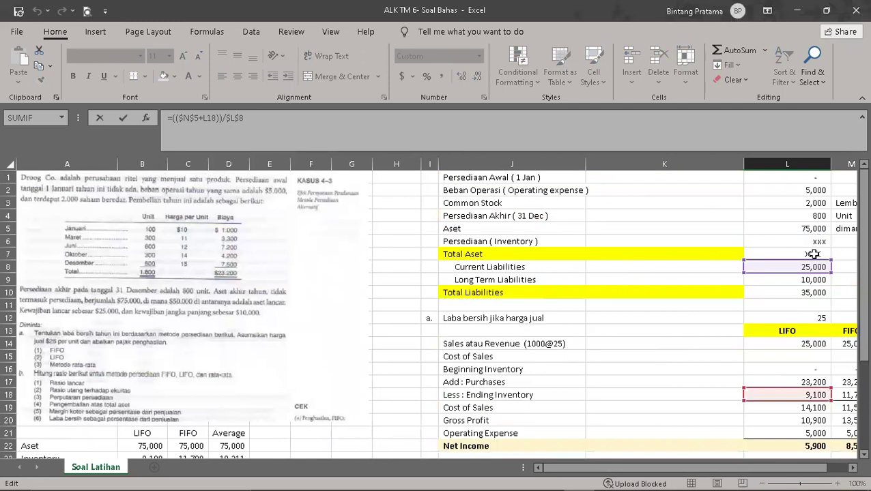
scroll(799, 310, down, 4)
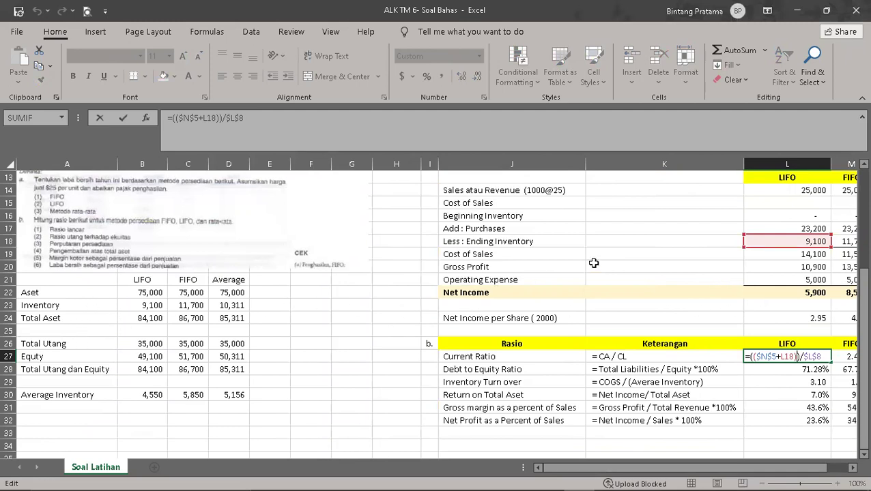
scroll(673, 239, up, 3)
scroll(673, 240, up, 1)
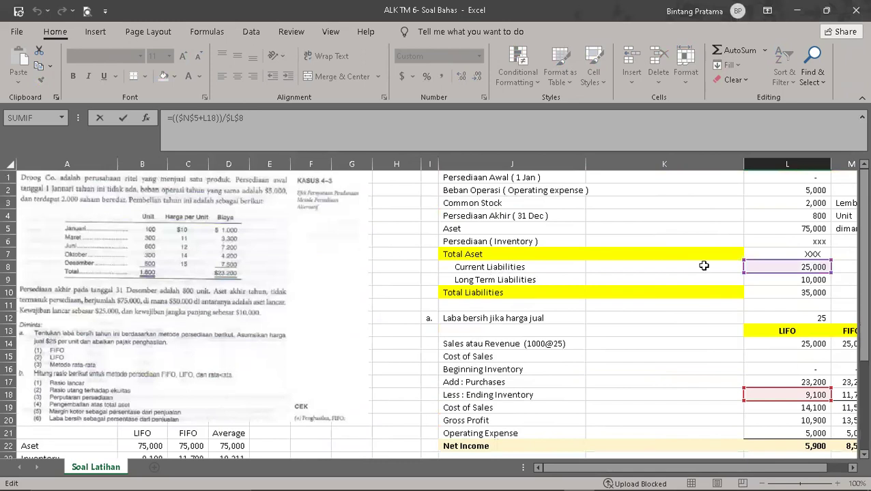
scroll(808, 290, down, 5)
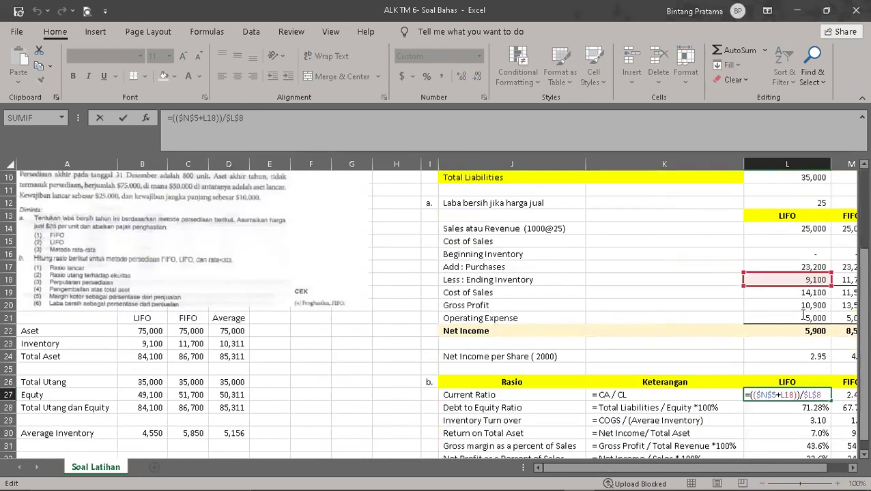
key(Return)
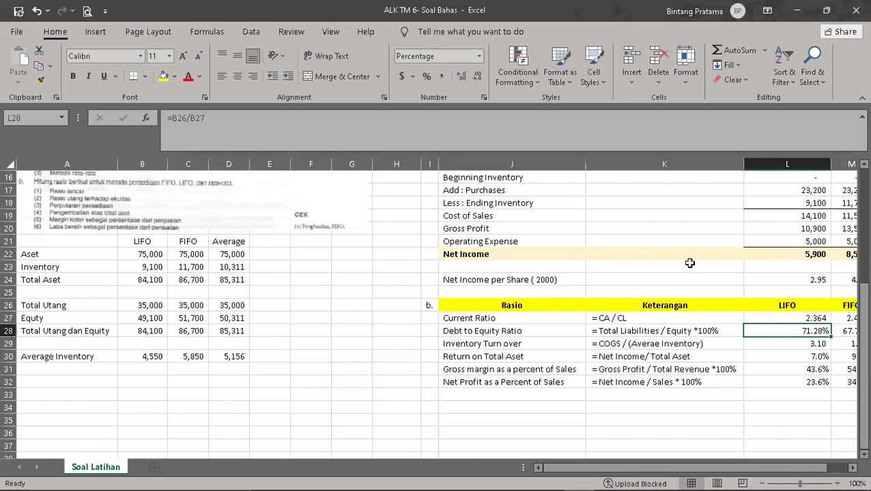
Trace the LIFO Total Utang formula in B26 to Total Liabilities and check the Aset and Inventory cells in B22:B23.
mouse_move(703, 467)
mouse_down()
mouse_move(717, 467)
mouse_move(703, 467)
mouse_up()
click(139, 305)
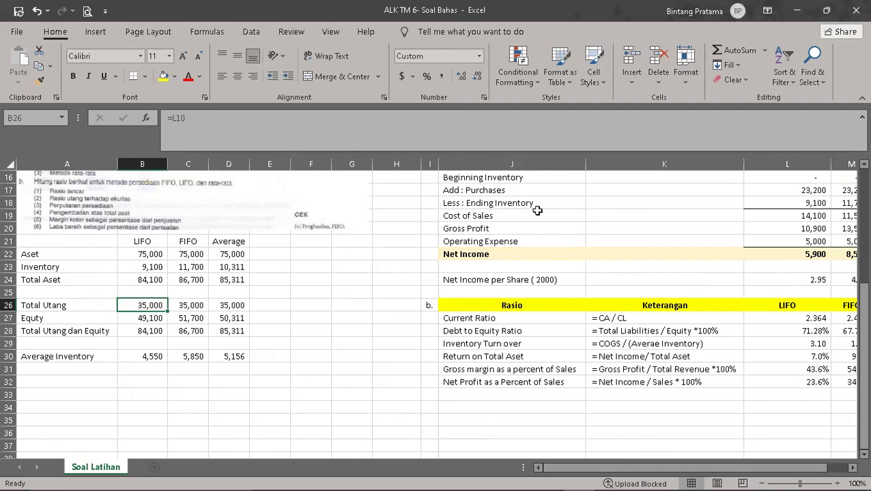
scroll(539, 212, up, 5)
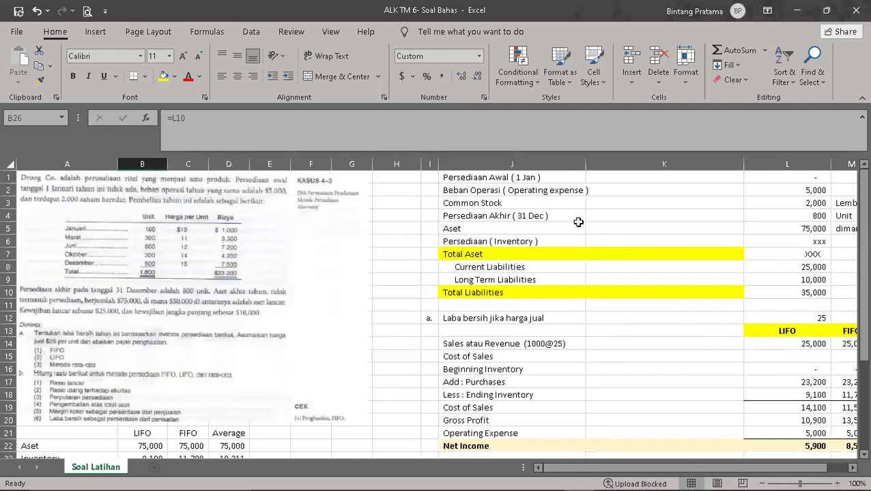
scroll(546, 238, down, 4)
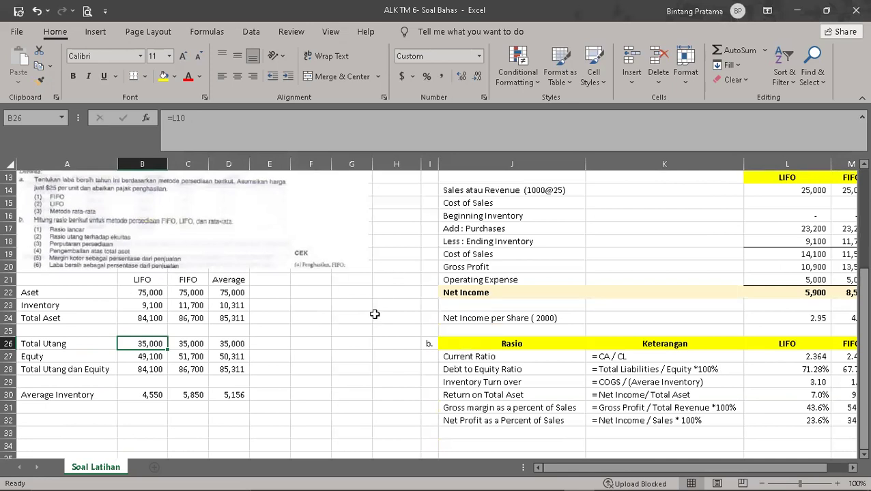
scroll(256, 315, up, 4)
scroll(257, 315, down, 4)
click(149, 292)
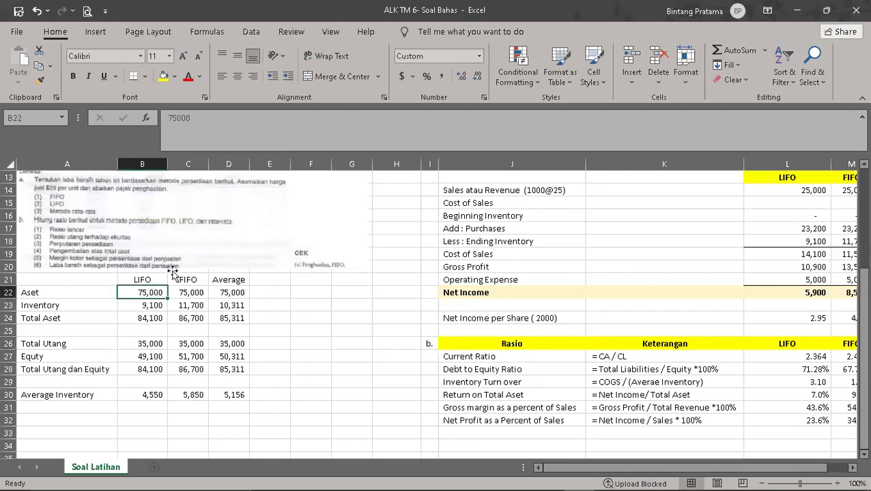
click(149, 307)
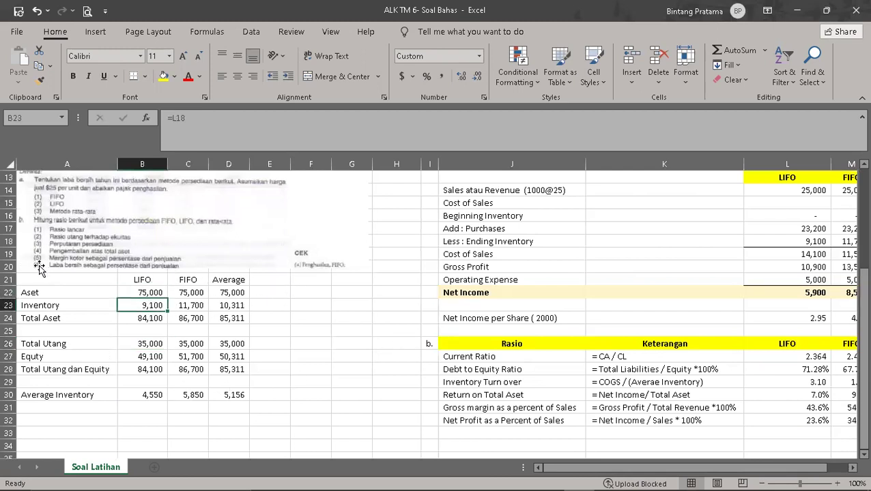
click(38, 303)
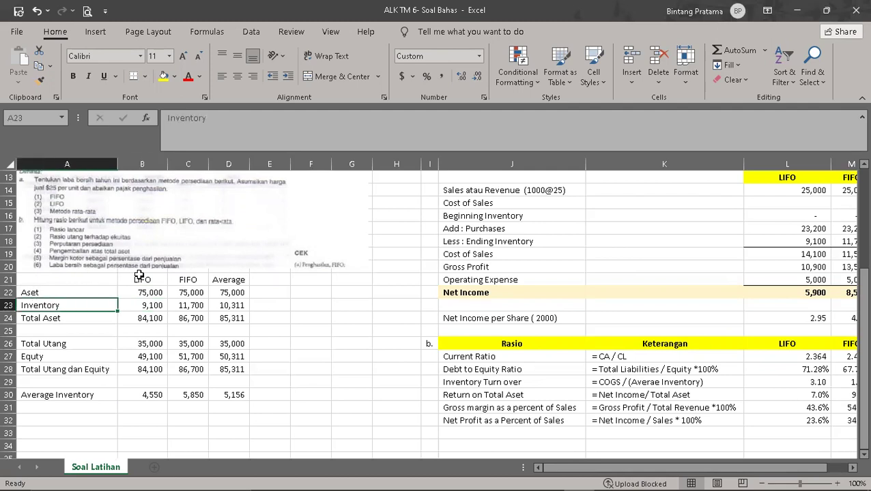
Bold the LIFO, FIFO and Average headers in B21:D21.
click(140, 275)
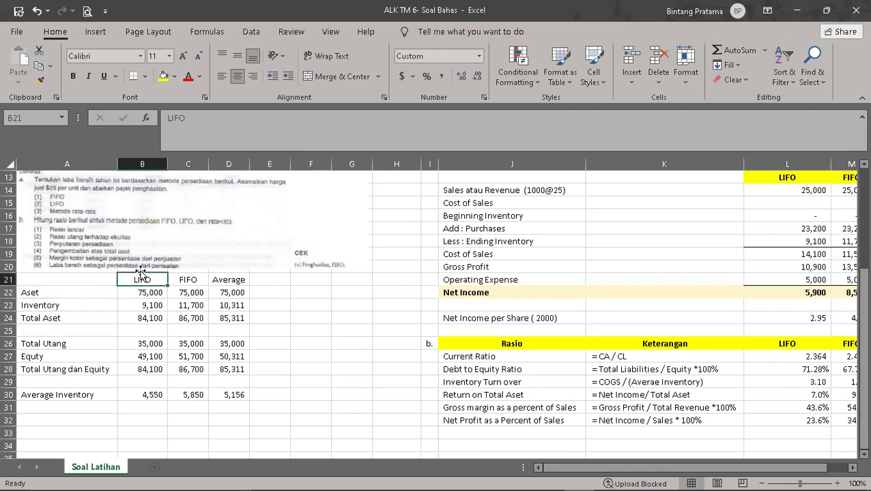
key(shift+Right)
key(shift+Right)
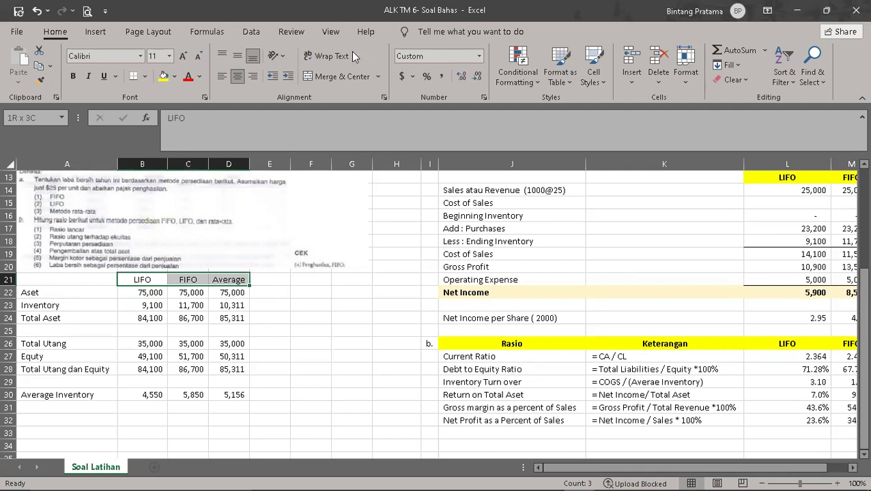
click(77, 77)
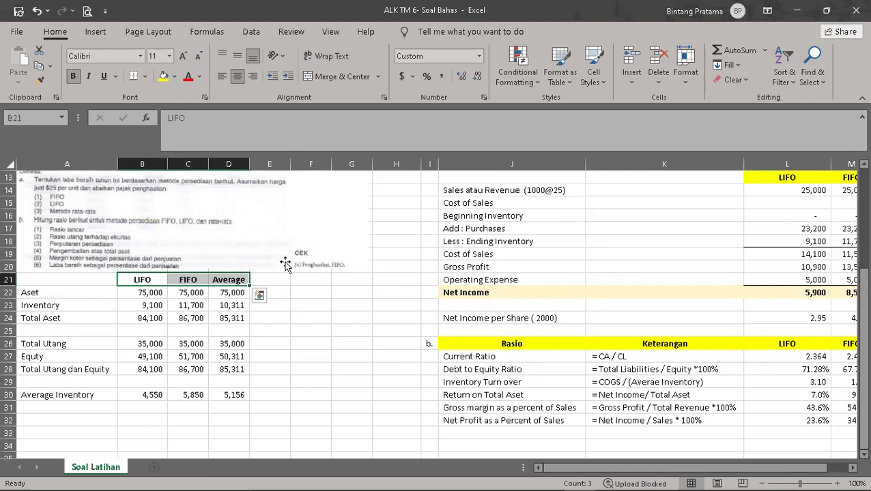
click(325, 329)
Inspect the LIFO Total Aset formula in B24 and the Total Utang formulas in B26:D26.
click(79, 318)
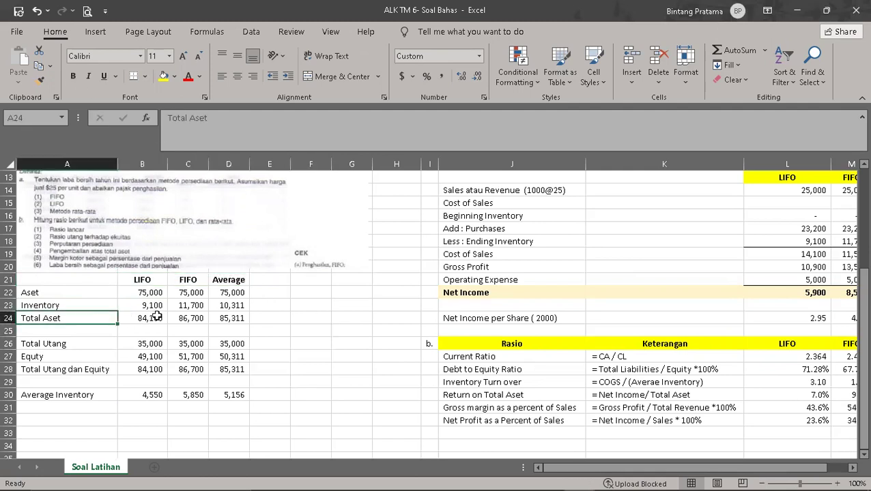
click(156, 315)
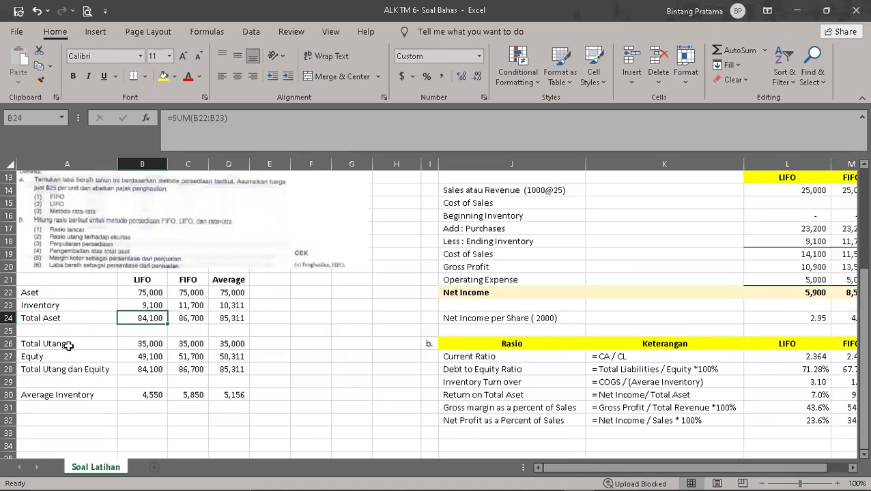
click(146, 343)
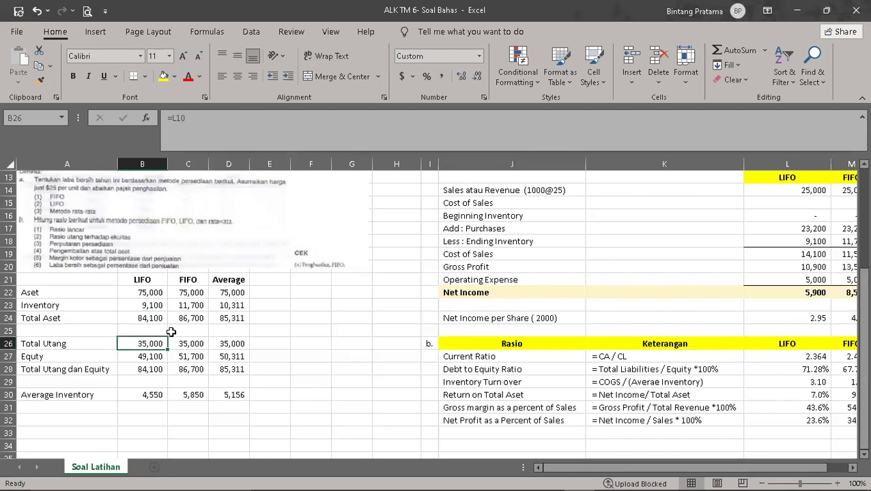
click(186, 343)
click(227, 341)
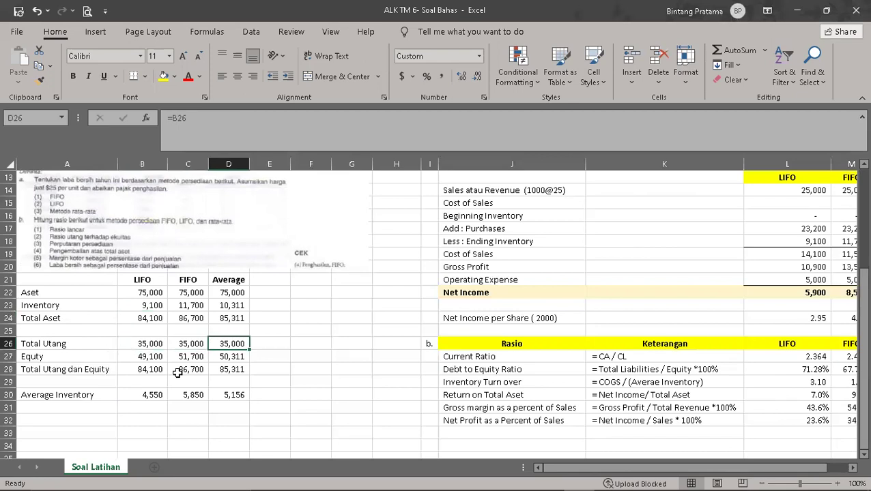
Fill the LIFO Total Aset cell B24 and the LIFO Total Utang dan Equity cell B28 with yellow.
click(143, 325)
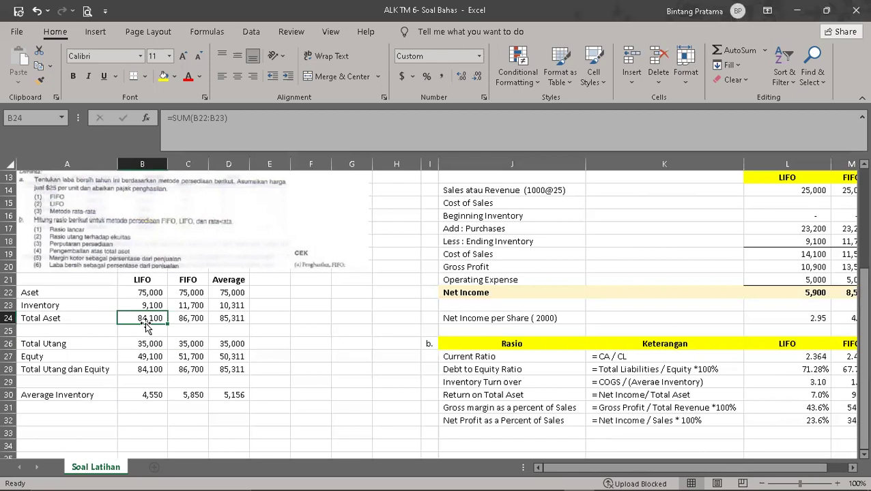
click(162, 75)
click(144, 366)
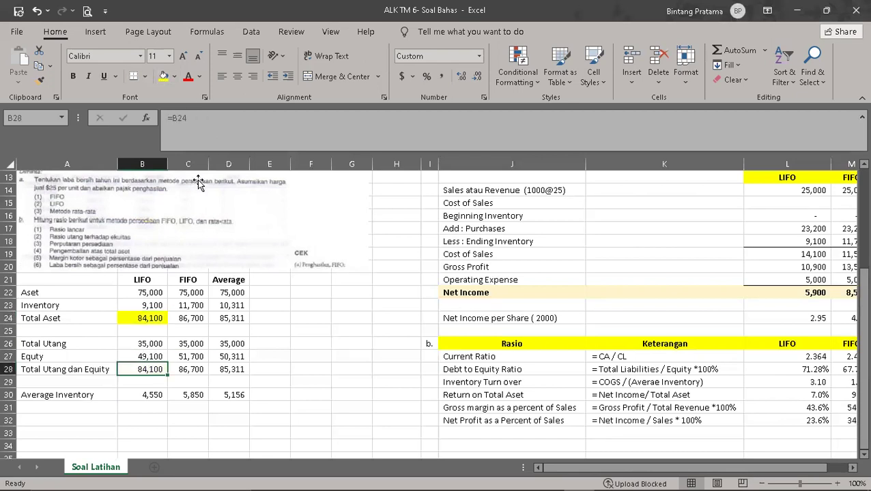
click(163, 76)
click(293, 382)
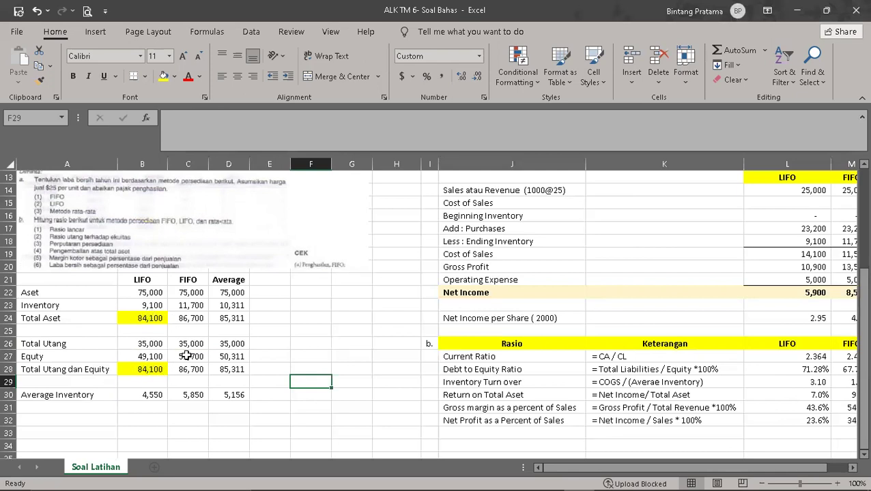
Inspect the LIFO Equity formula in B27 and compare it with the Debt to Equity Ratio row.
click(159, 357)
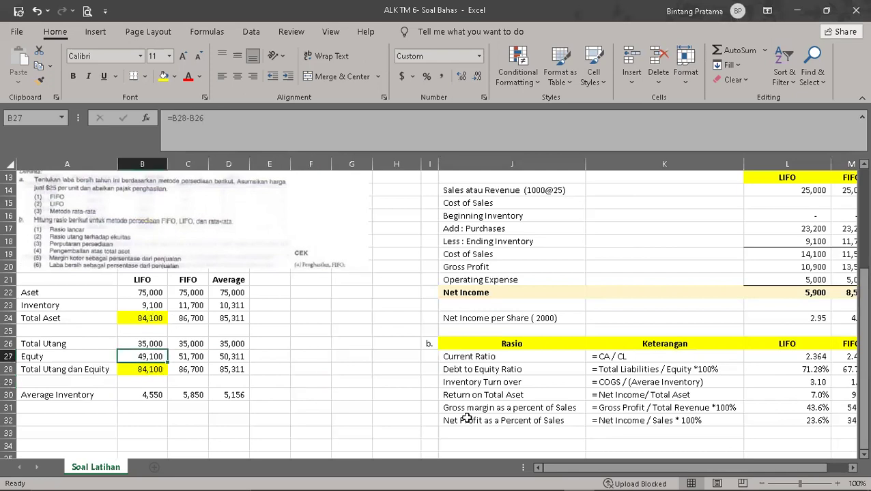
mouse_move(580, 469)
mouse_down()
mouse_move(600, 469)
mouse_move(589, 469)
mouse_up()
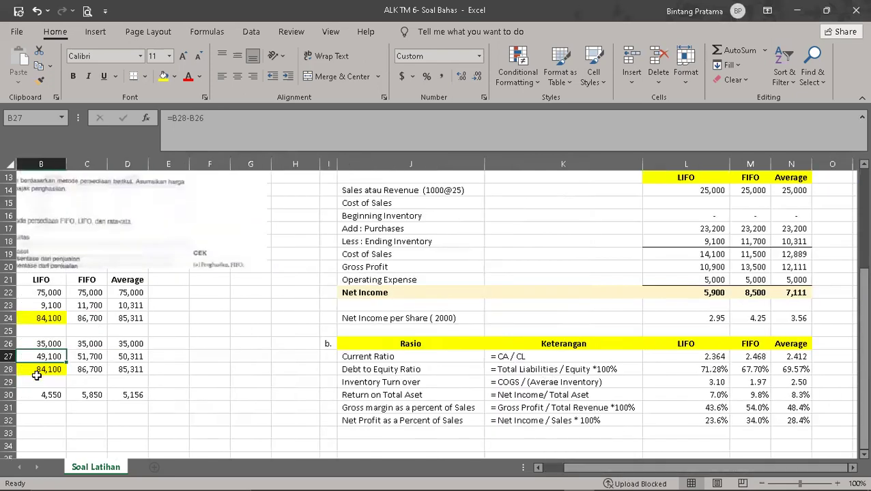
drag(641, 467, 625, 468)
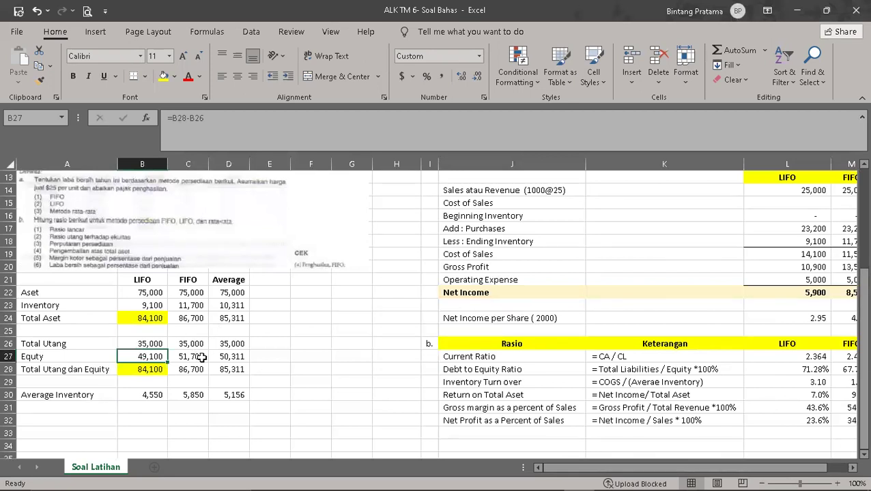
click(614, 467)
drag(790, 469, 807, 470)
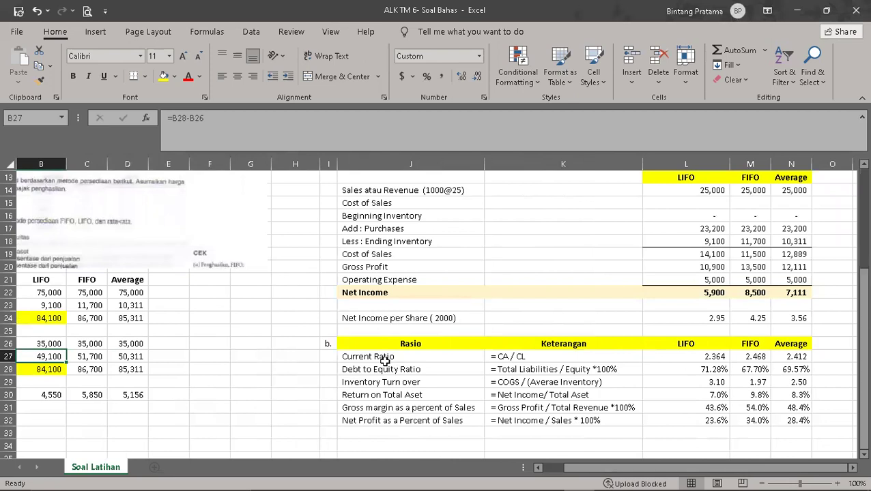
Correct the misspelled word "Average" in the Inventory Turn over description in K29.
click(513, 382)
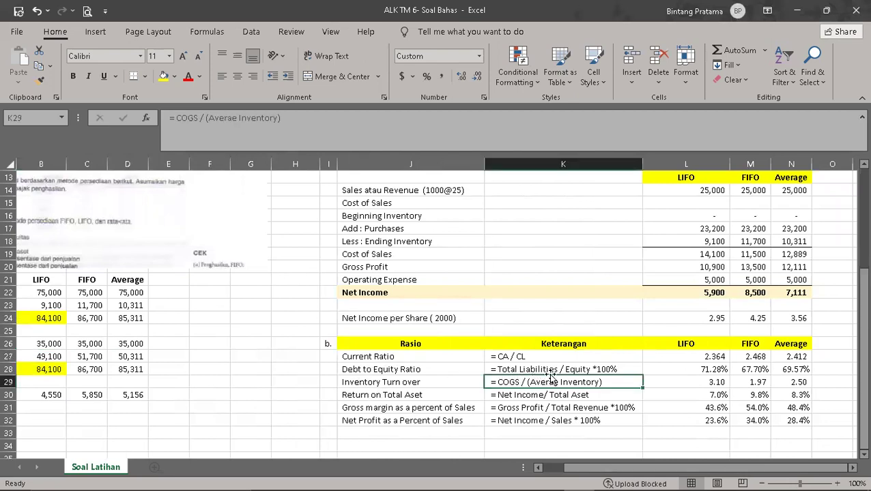
double_click(558, 382)
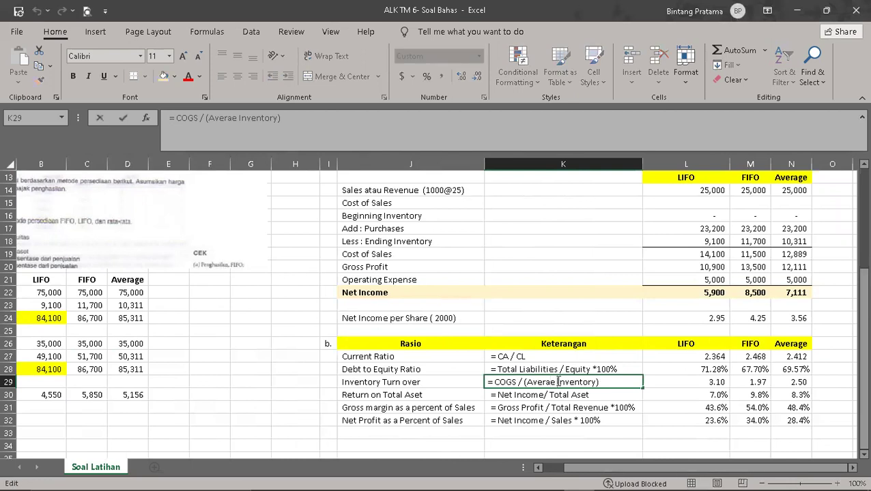
key(BackSpace)
key(BackSpace)
text(ge)
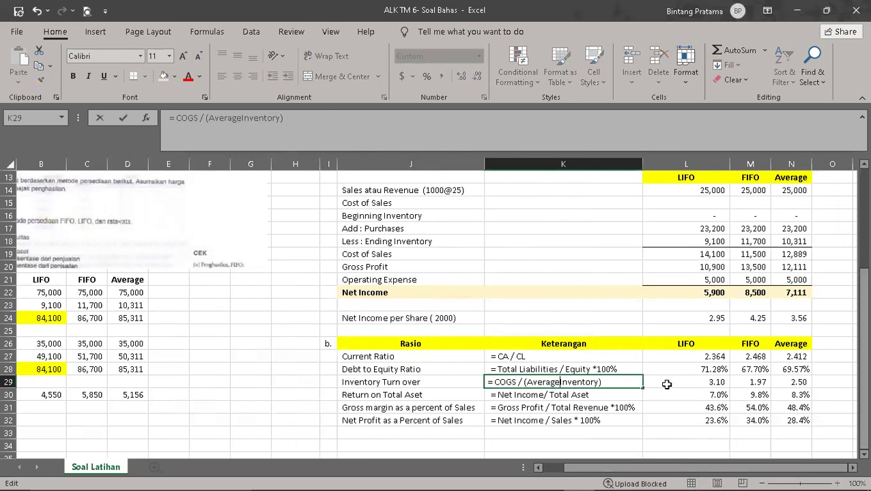
click(666, 384)
Inspect the LIFO Cost of Sales formula in L19 and the LIFO Inventory Turn over formula in L29.
scroll(520, 329, up, 2)
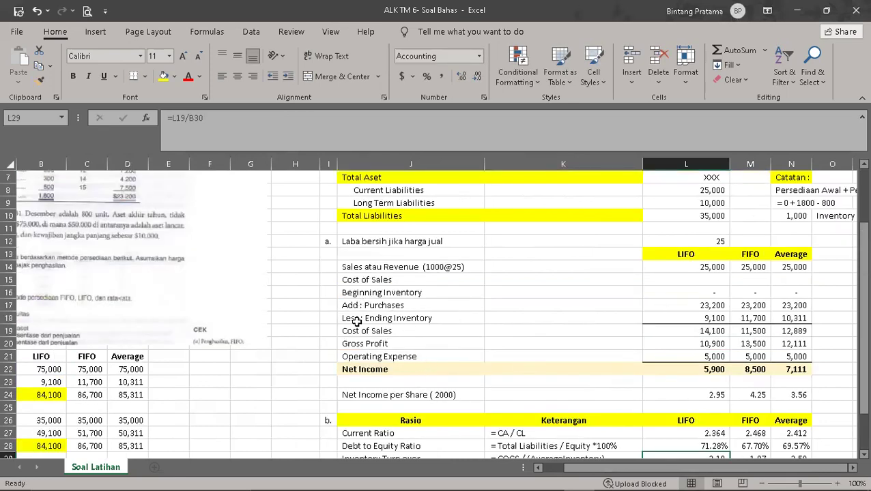
scroll(753, 346, down, 1)
click(691, 296)
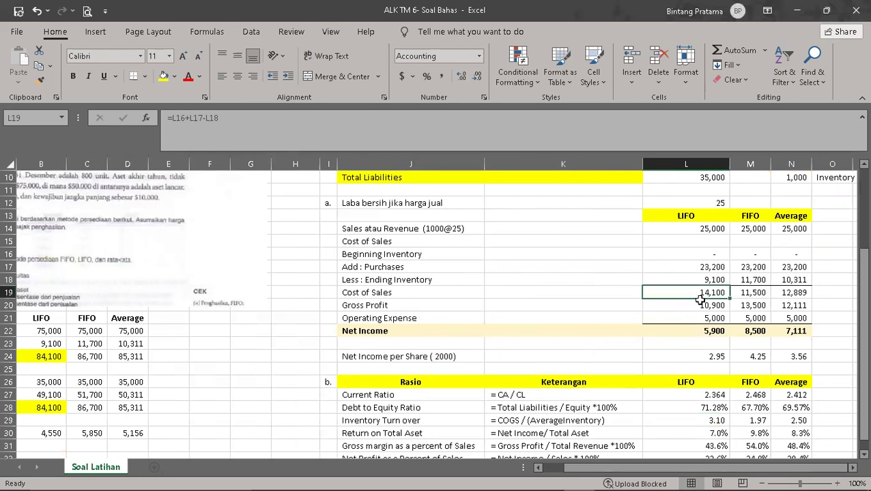
scroll(700, 300, down, 2)
click(716, 344)
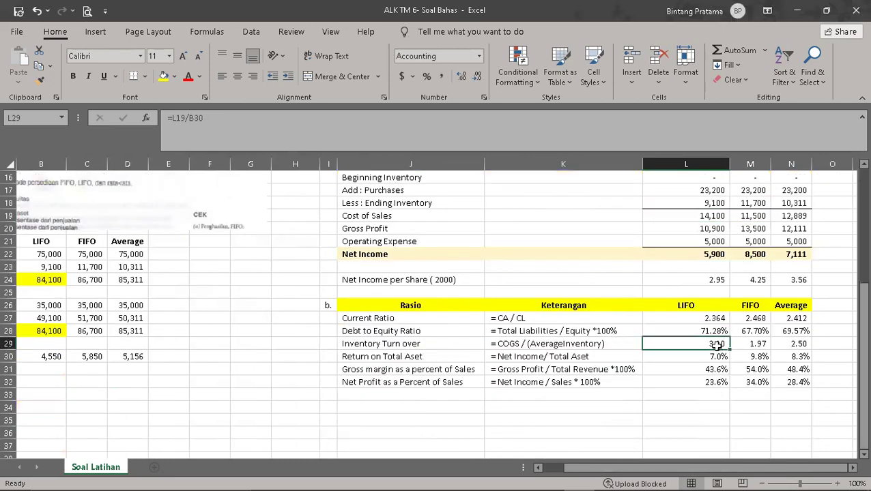
Insert a space between "Average" and "Inventory" in the Inventory Turn over description in K29.
double_click(564, 344)
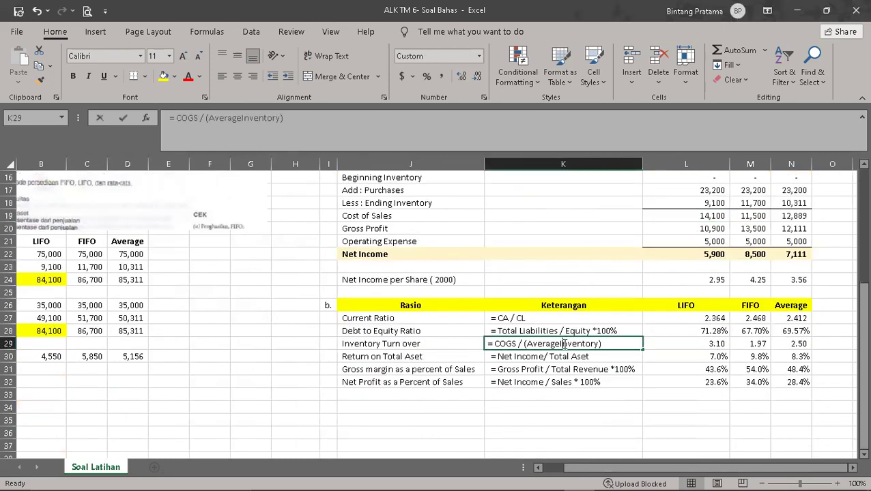
click(646, 408)
Enter the explanatory text "=(beginning Inventory + Ending Inventory )/2" in B31, below the LIFO Average Inventory value.
drag(678, 468, 88, 323)
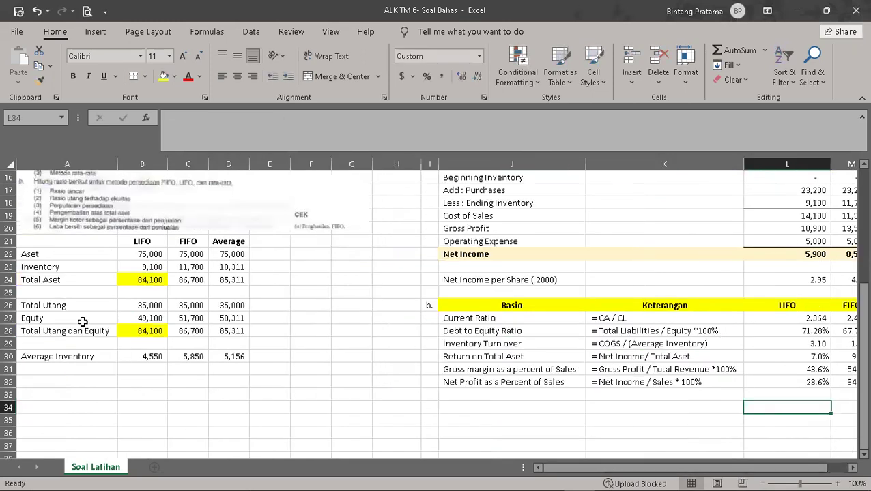
click(142, 356)
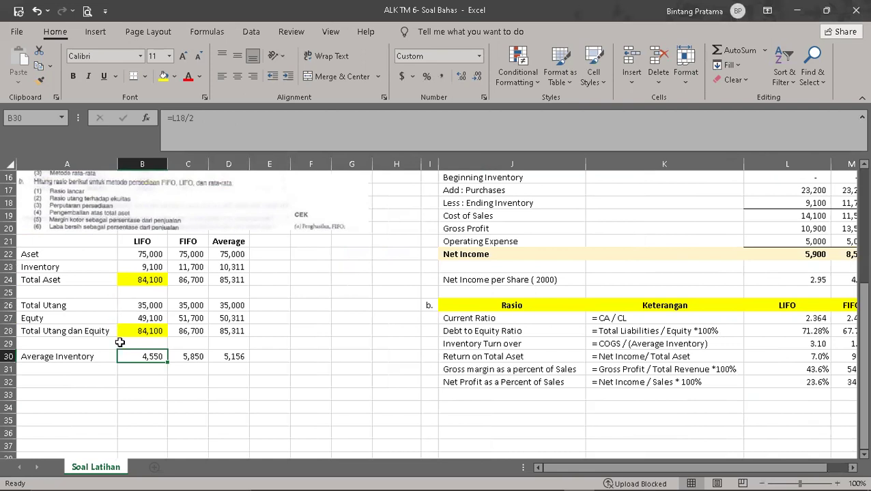
click(146, 368)
click(147, 382)
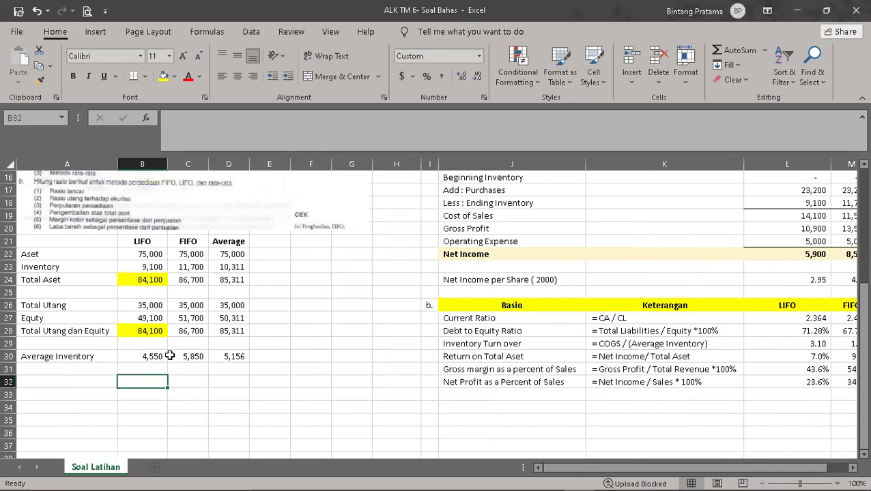
key(Up)
text(=)
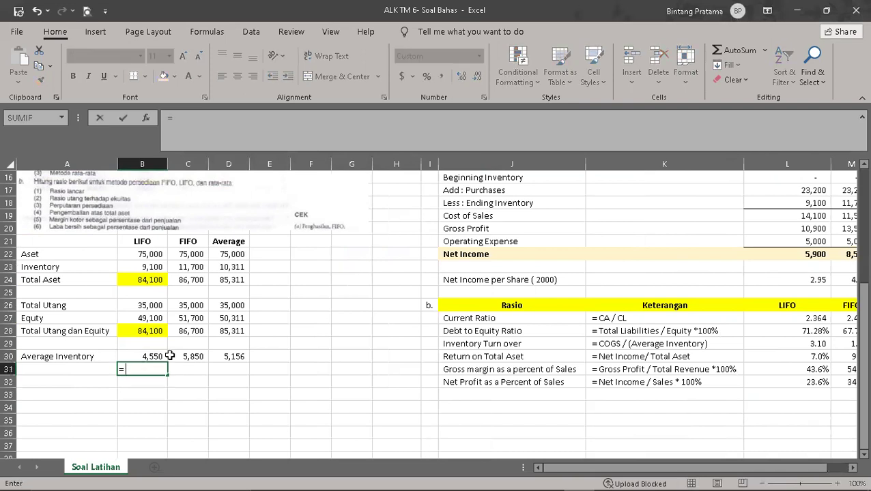
text((beggin)
key(BackSpace)
key(BackSpace)
key(BackSpace)
key(BackSpace)
key(BackSpace)
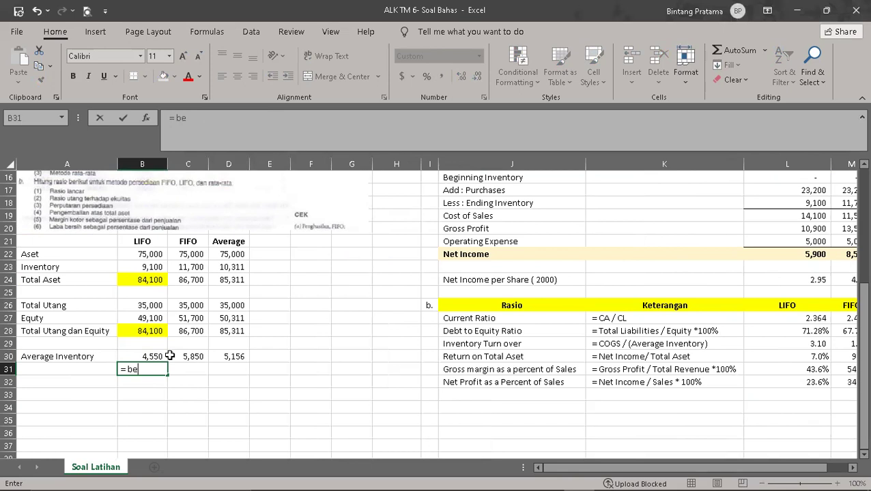
key(BackSpace)
key(BackSpace)
key(BackSpace)
key(BackSpace)
key(BackSpace)
key(BackSpace)
text(inning Inventory + Ending Inventory )/2)
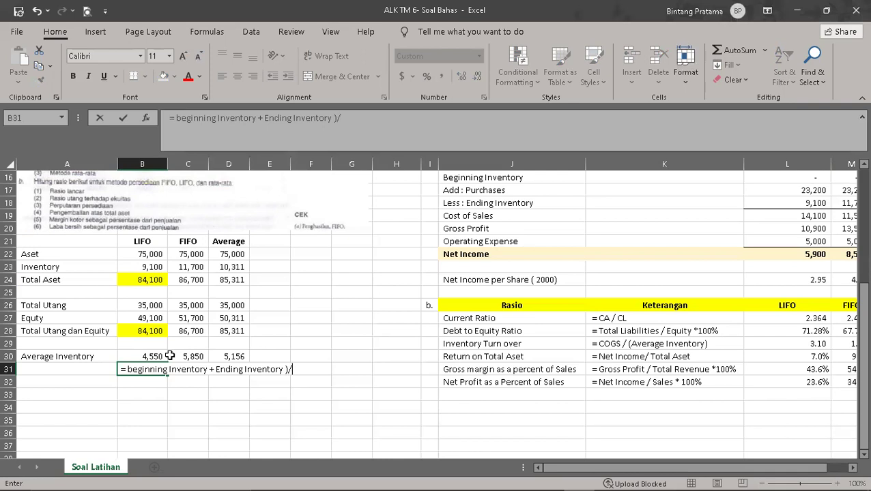
click(127, 369)
text(()
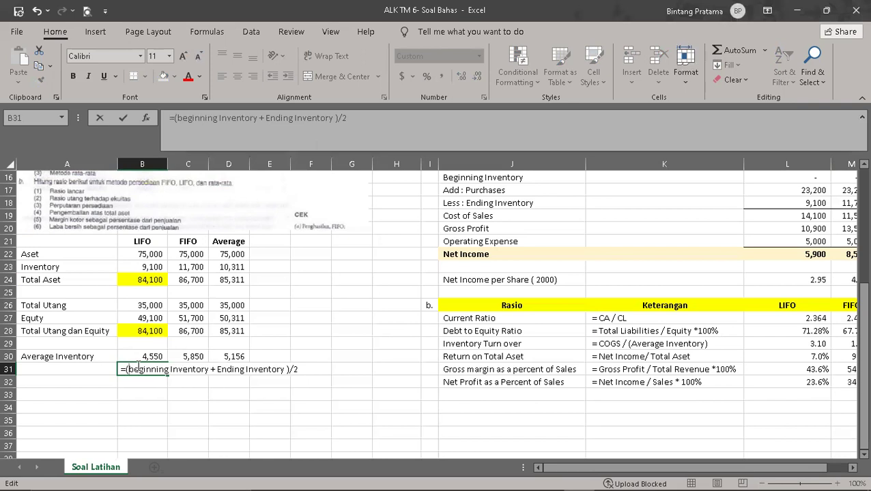
click(315, 328)
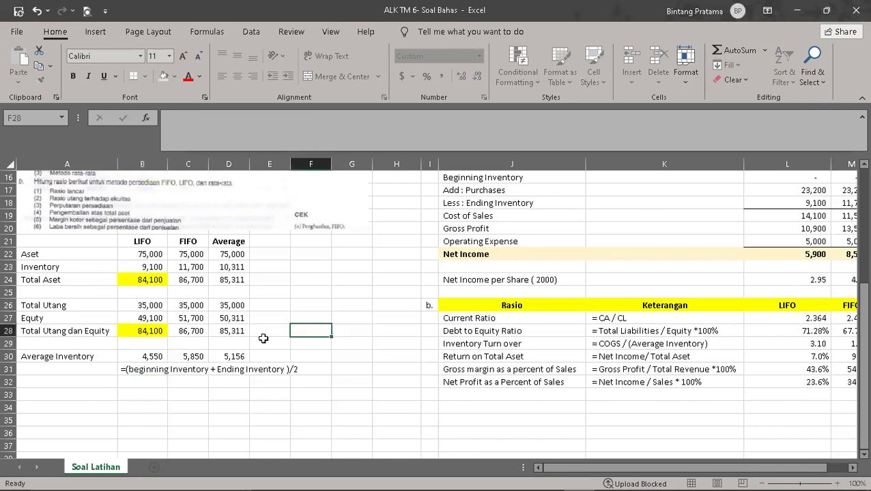
Trace the LIFO Inventory Turn over in L29 through Average Inventory in B30 and Cost of Sales in L19.
click(159, 357)
drag(640, 467, 655, 467)
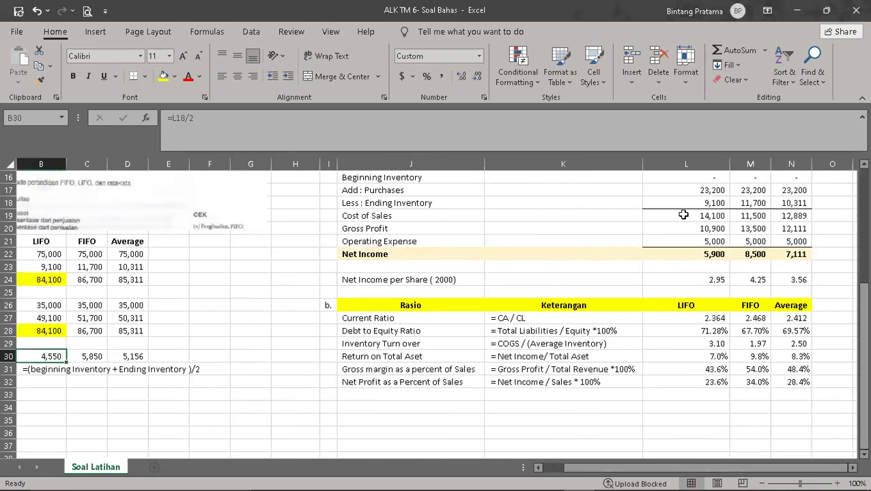
click(714, 217)
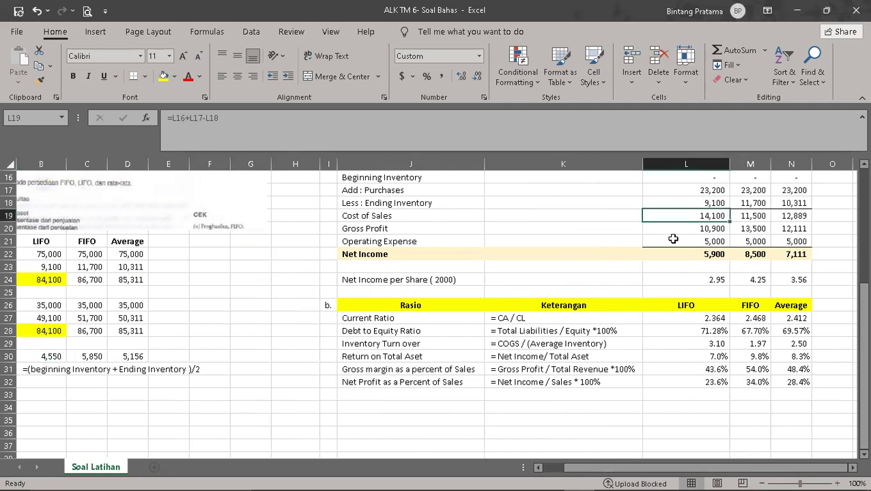
click(34, 356)
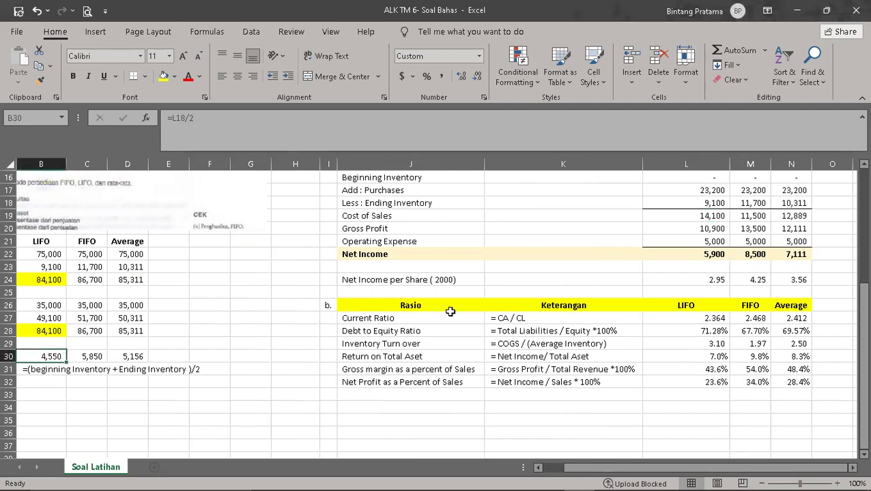
click(708, 345)
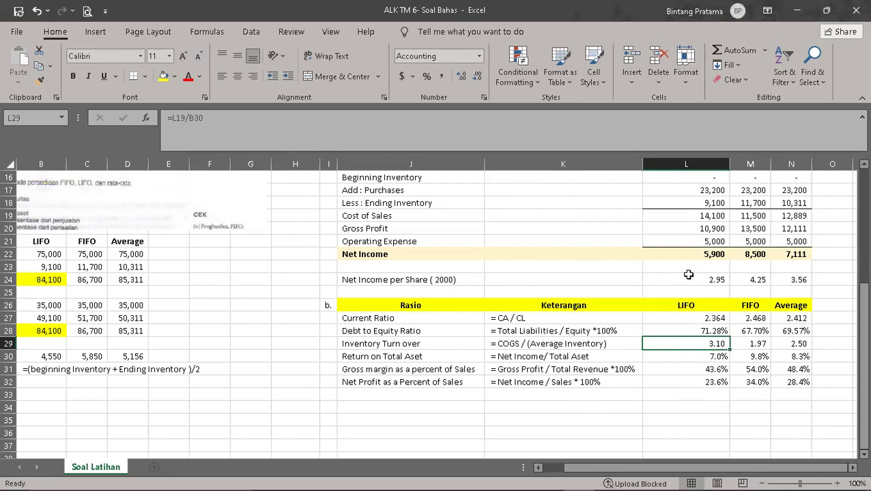
Inspect the LIFO Net Income and Total Aset formulas behind Return on Total Aset, plus the LIFO gross margin formula in L31.
click(704, 254)
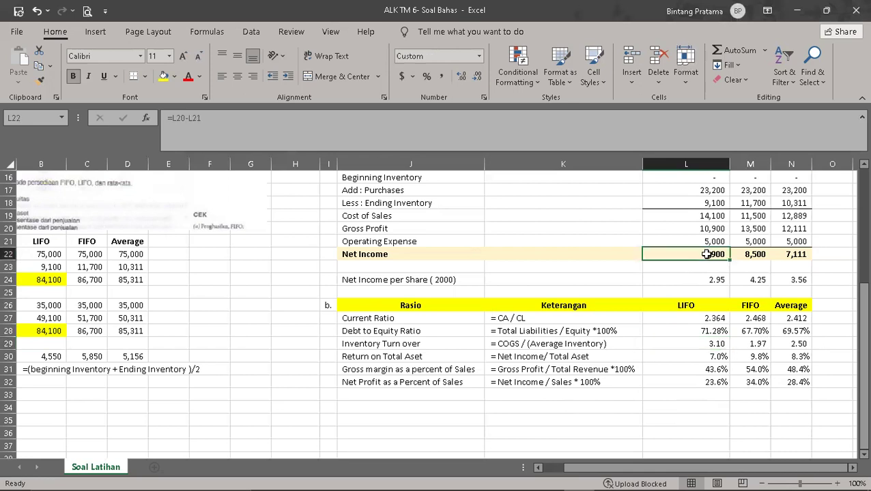
click(58, 279)
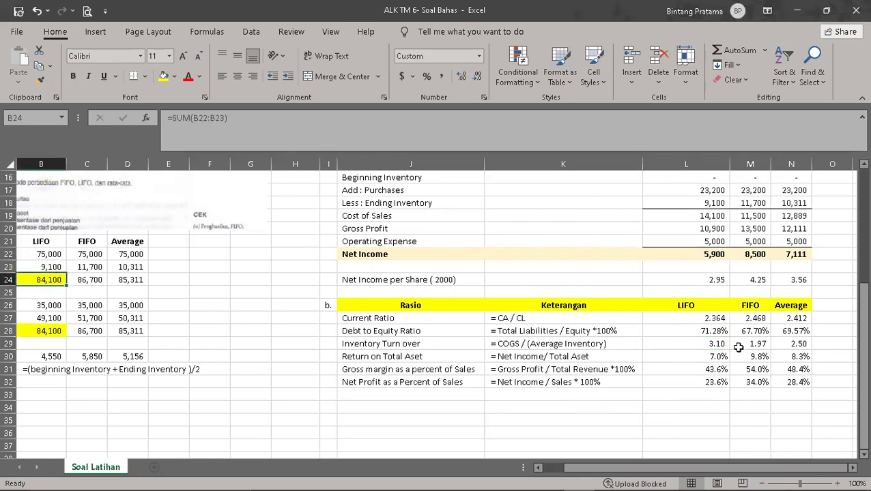
click(711, 370)
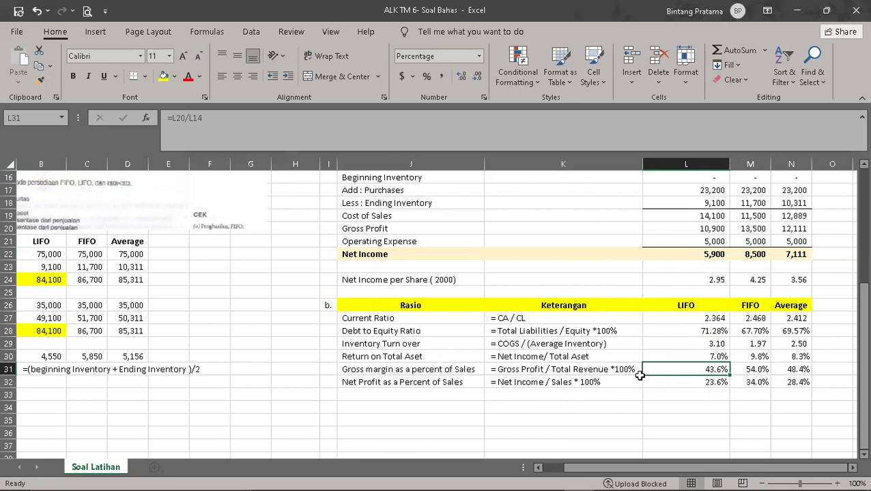
Trace the LIFO Net Profit as a Percent of Sales in L32 through Net Income in L22 and Sales in L14.
click(708, 255)
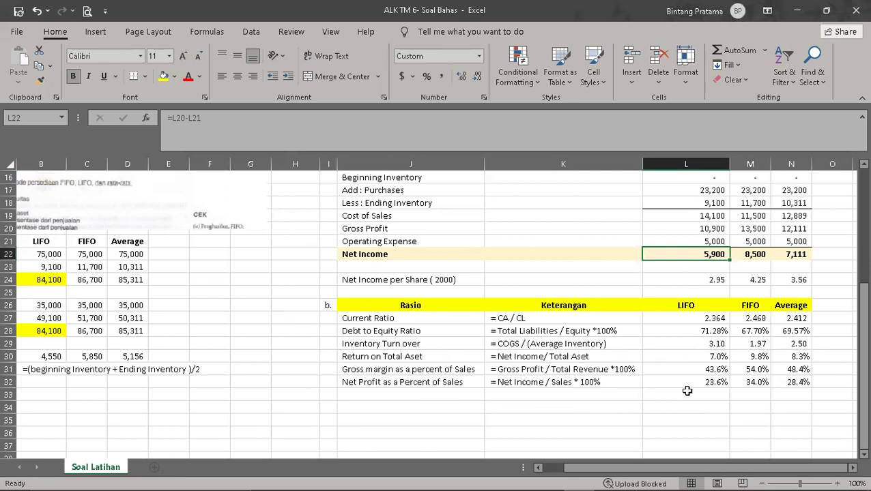
scroll(687, 311, up, 3)
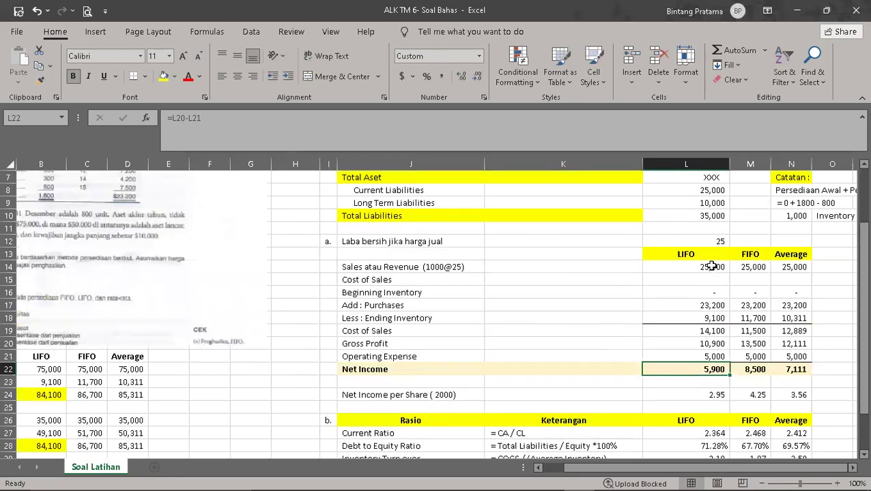
click(712, 266)
scroll(738, 361, down, 5)
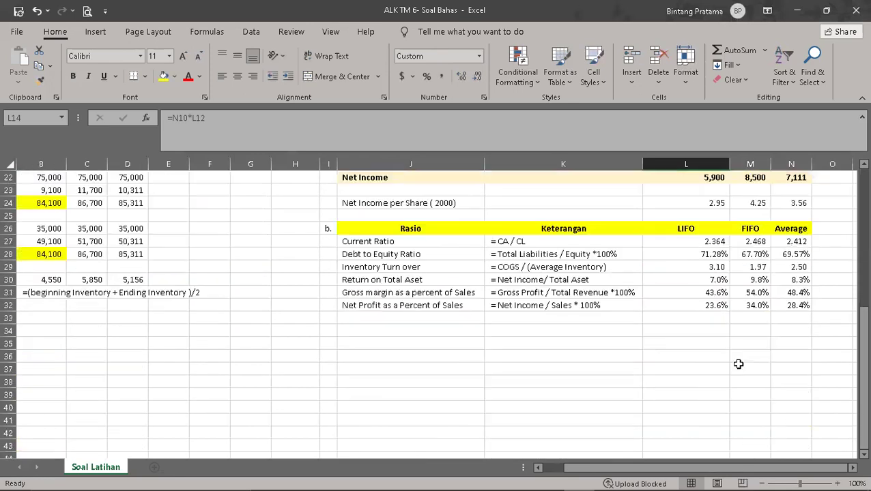
click(718, 304)
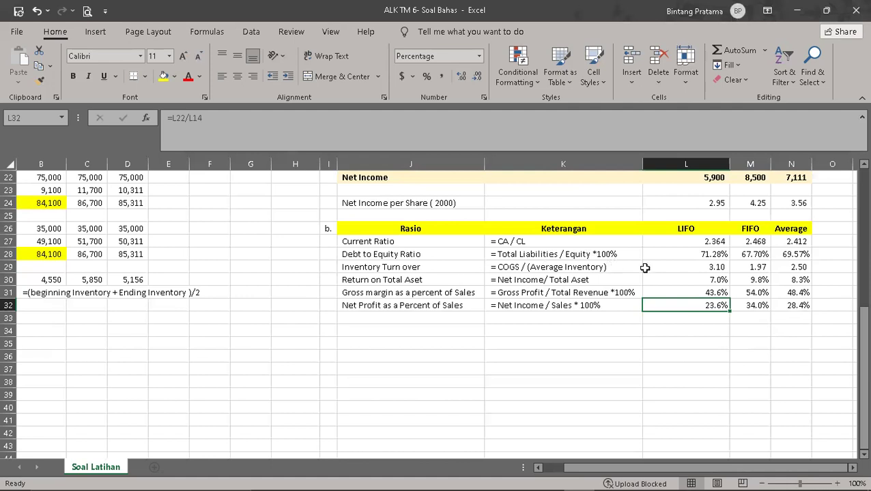
Examine the FIFO gross margin in M31, the FIFO Return on Total Aset in M30 and the LIFO Inventory Turn over.
click(756, 292)
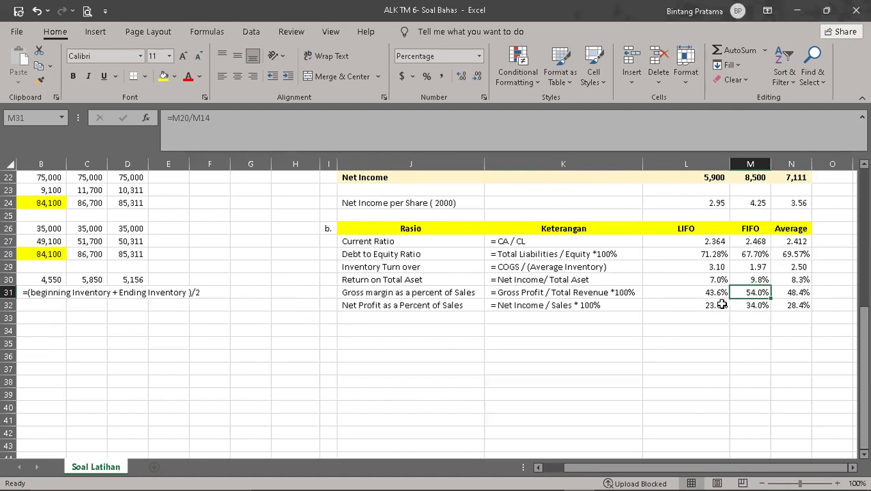
click(759, 277)
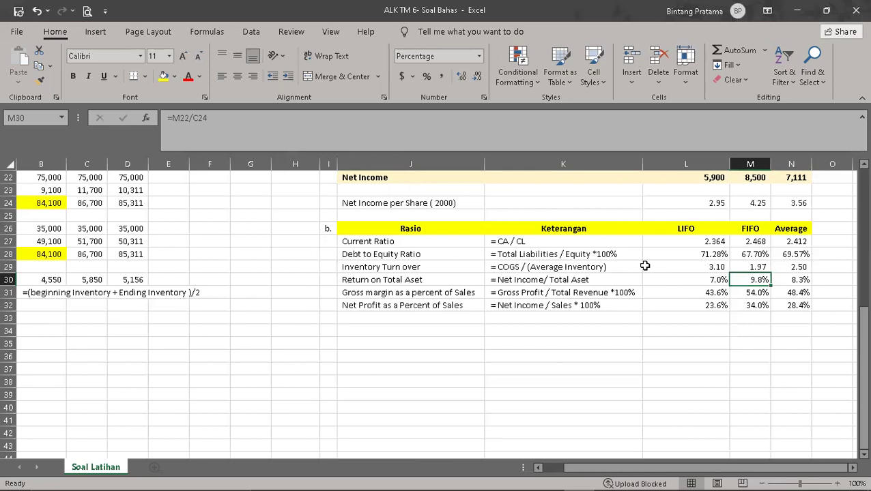
click(705, 266)
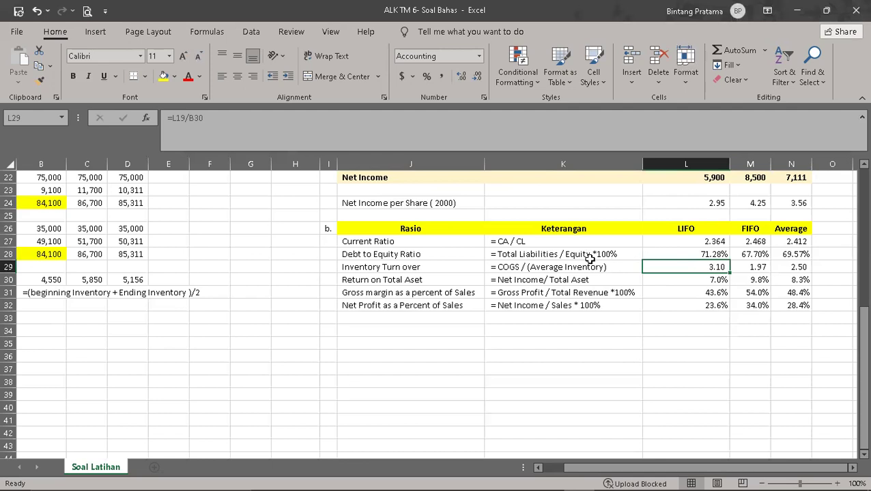